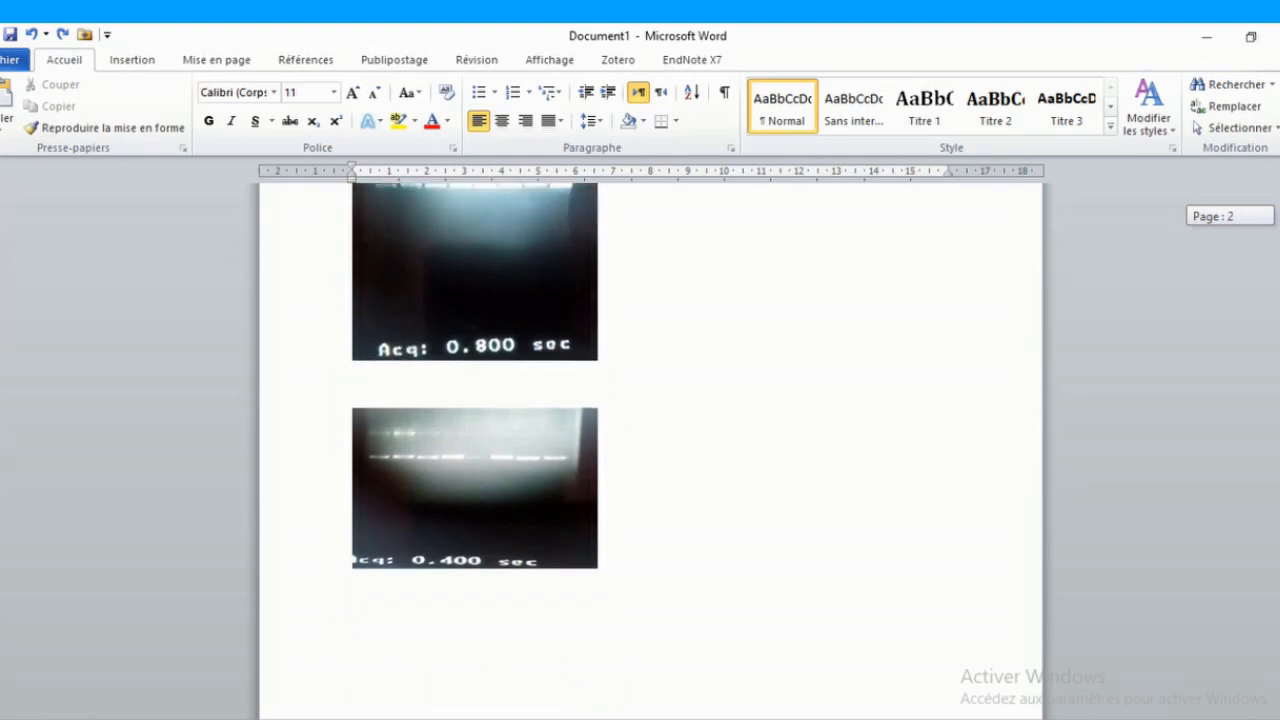
Insert a page break above the first table to create a blank page at the start of the document.
{"action": "scroll", "coordinate": [650, 450], "scroll_direction": "up", "scroll_amount": 3}
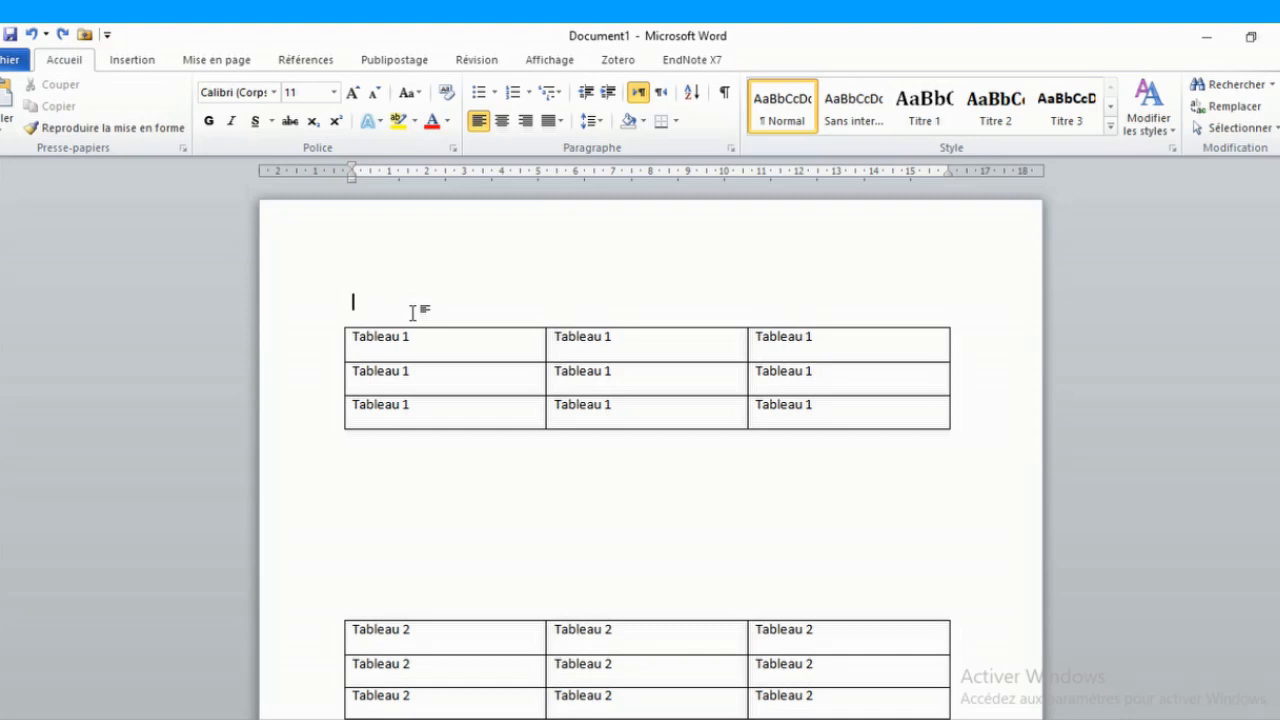
{"action": "key", "text": "ctrl+Return"}
{"action": "scroll", "coordinate": [650, 450], "scroll_direction": "up", "scroll_amount": 5}
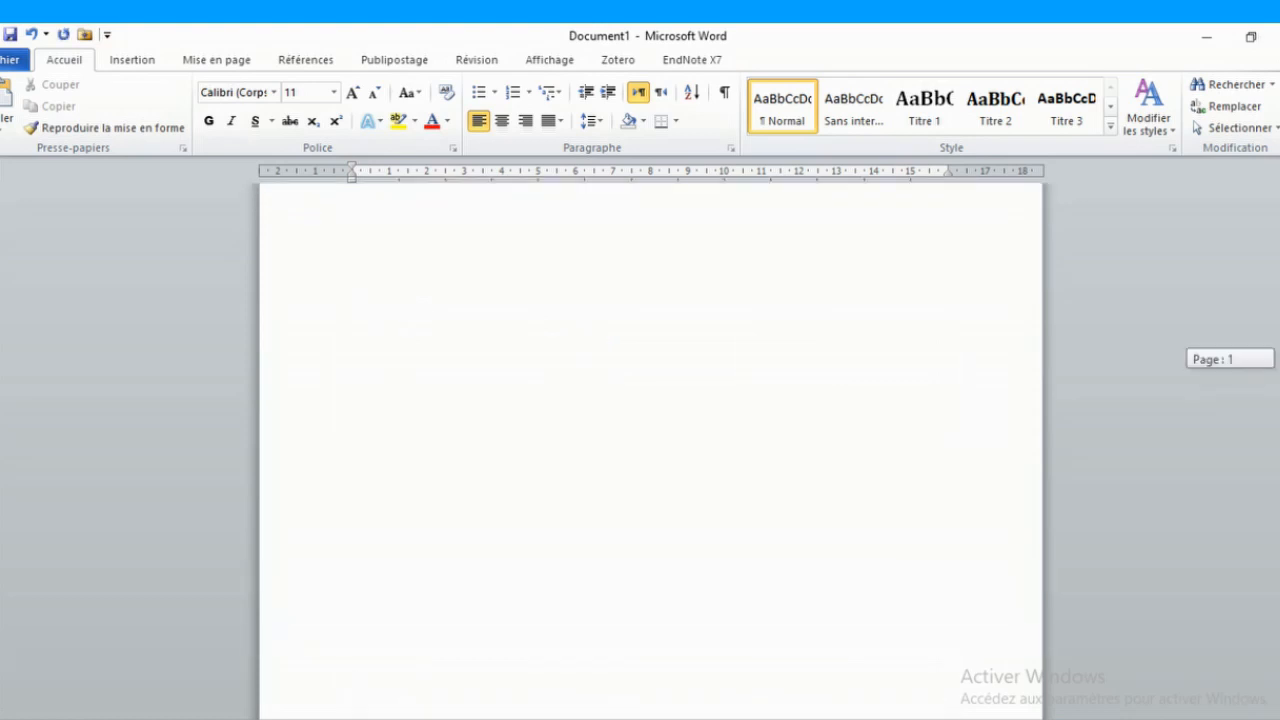
Enter the heading "LISTE DES TABLEAUX" on the first line of the blank first page.
{"action": "left_click", "coordinate": [554, 305]}
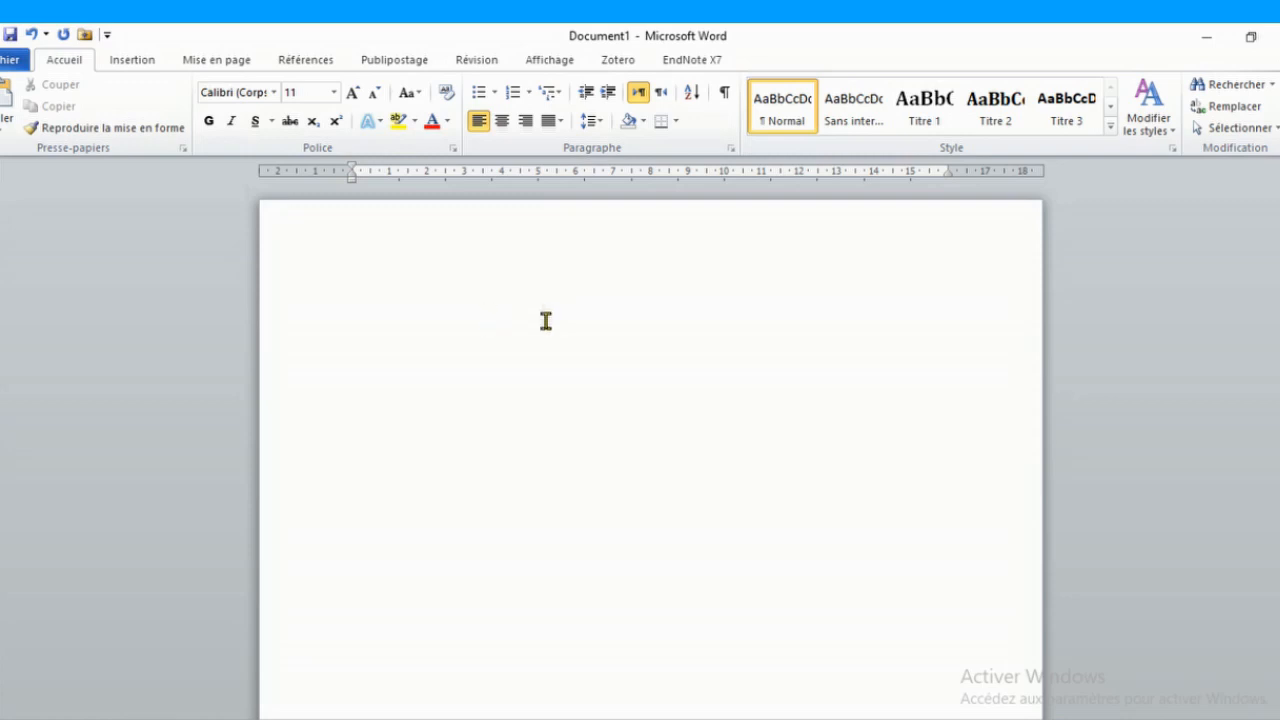
{"action": "key", "text": "Return"}
{"action": "left_click_drag", "start_coordinate": [1279, 425], "coordinate": [1277, 236]}
{"action": "type", "text": "Li"}
{"action": "type", "text": "ISTE"}
{"action": "type", "text": " DES TABLE"}
{"action": "type", "text": "AU"}
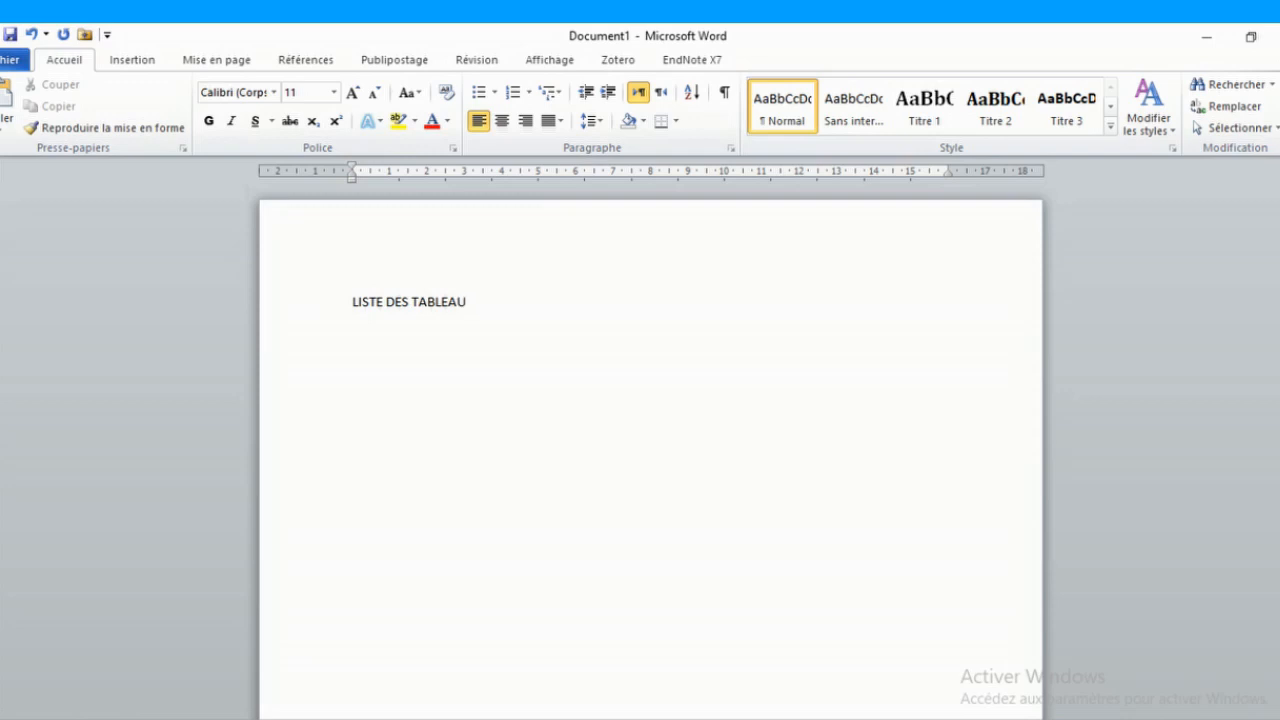
{"action": "type", "text": "X"}
Add the heading "LISTE DES FIGURES" a few blank lines below the "LISTE DES TABLEAUX" heading.
{"action": "mouse_move", "coordinate": [1279, 225]}
{"action": "left_mouse_down"}
{"action": "mouse_move", "coordinate": [1279, 275]}
{"action": "mouse_move", "coordinate": [1279, 222]}
{"action": "left_mouse_up"}
{"action": "key", "text": "Return"}
{"action": "key", "text": "Return"}
{"action": "type", "text": "LISTE DES FIGURES"}
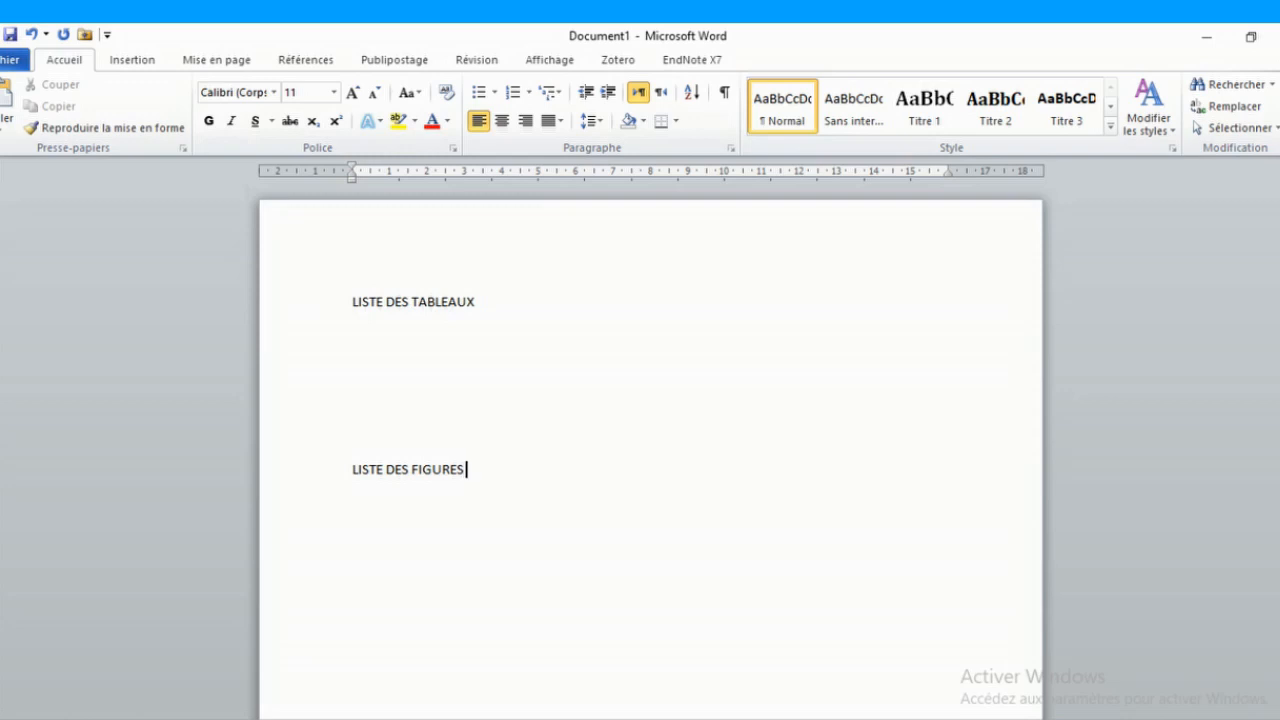
Insert a caption above the first table with the label Tableau and the text "XXXXXXXXXXXXXXX" after its number.
{"action": "left_click_drag", "start_coordinate": [1279, 200], "coordinate": [1279, 211]}
{"action": "mouse_move", "coordinate": [531, 400]}
{"action": "left_click", "coordinate": [340, 383]}
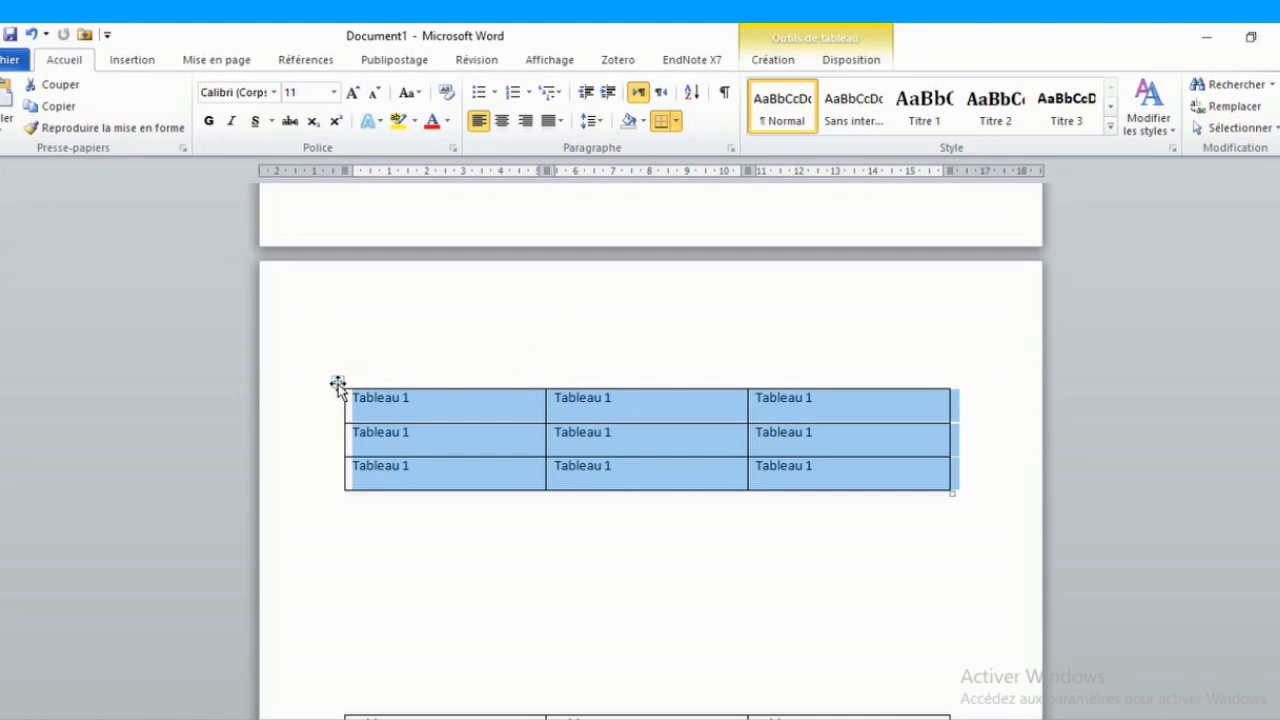
{"action": "right_click", "coordinate": [339, 386]}
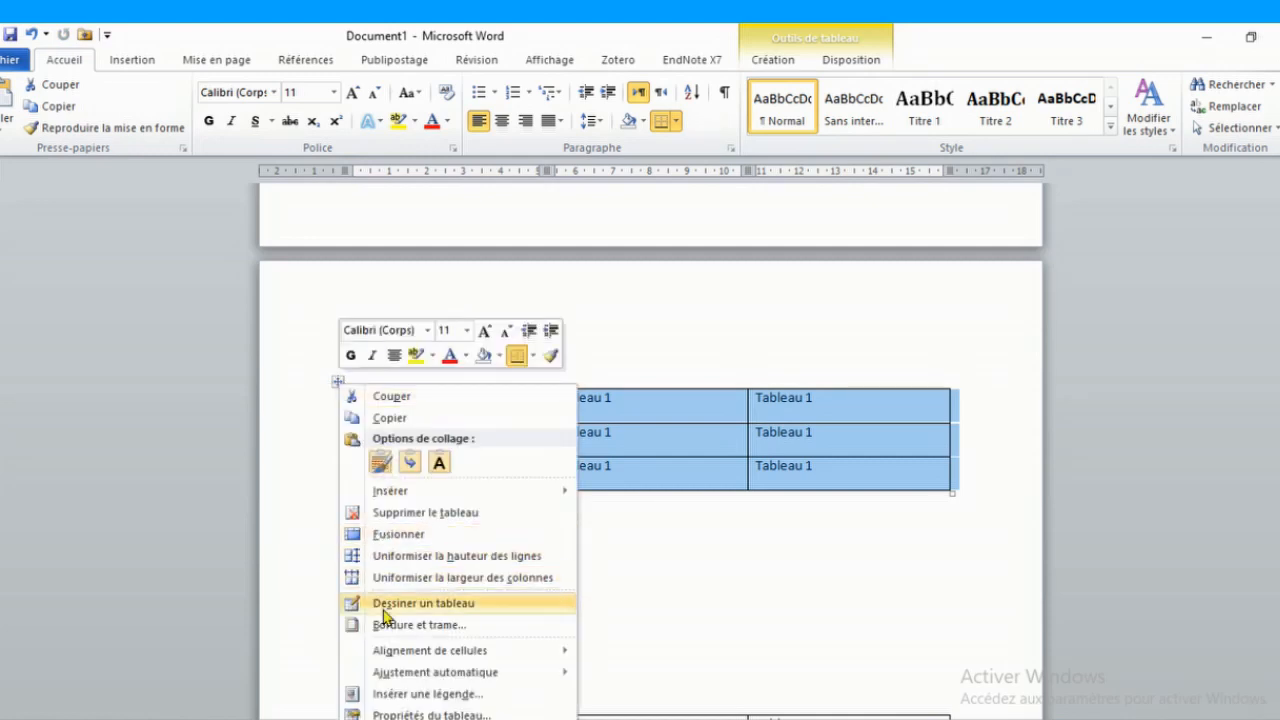
{"action": "left_click", "coordinate": [394, 694]}
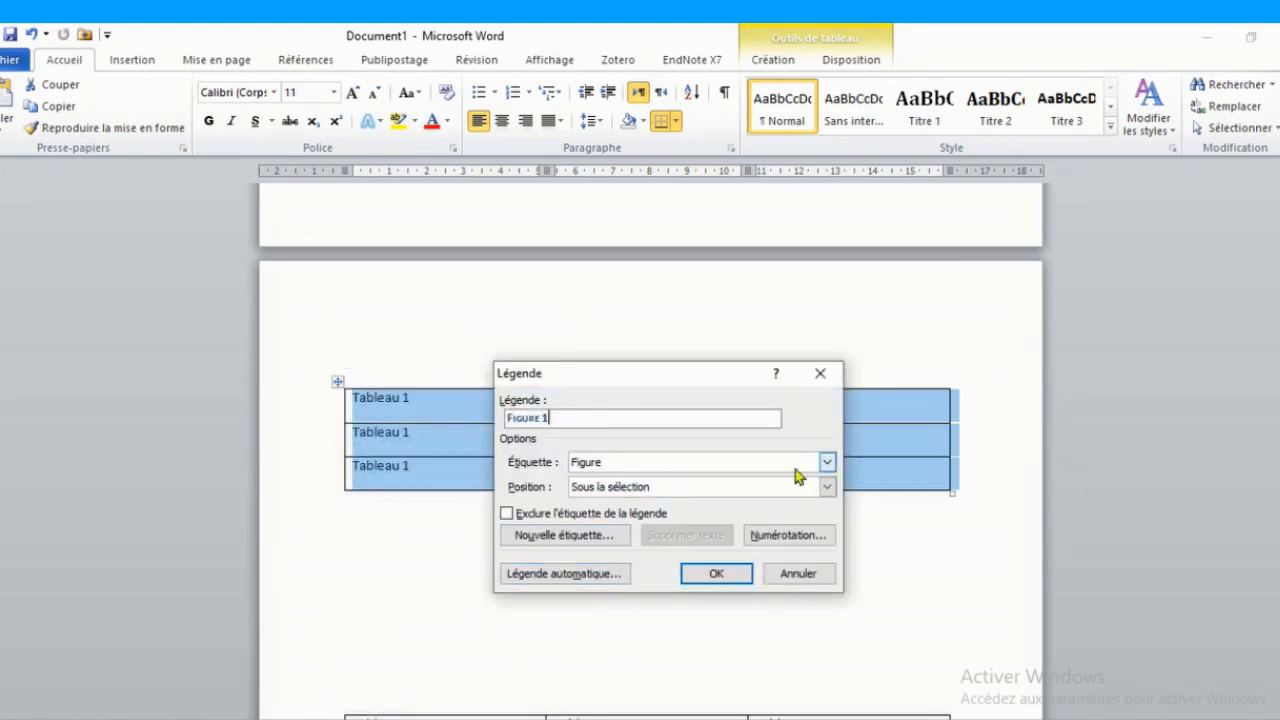
{"action": "left_click", "coordinate": [827, 465]}
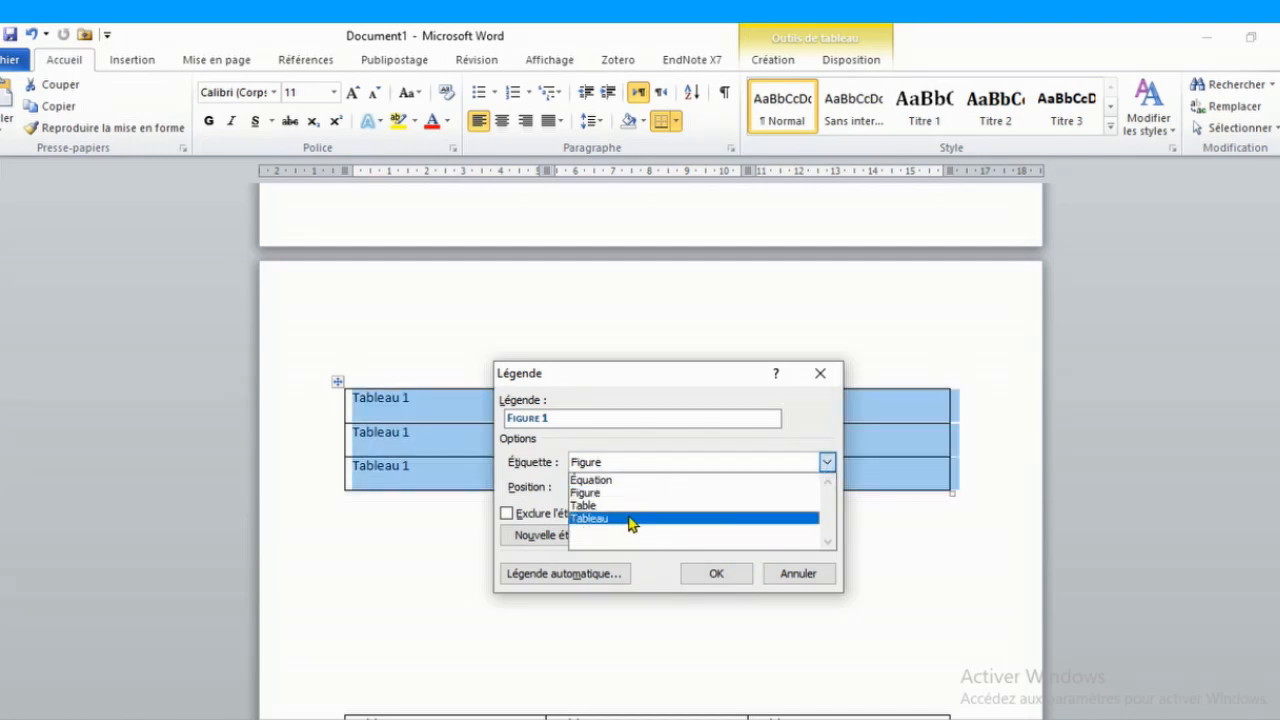
{"action": "left_click", "coordinate": [631, 519]}
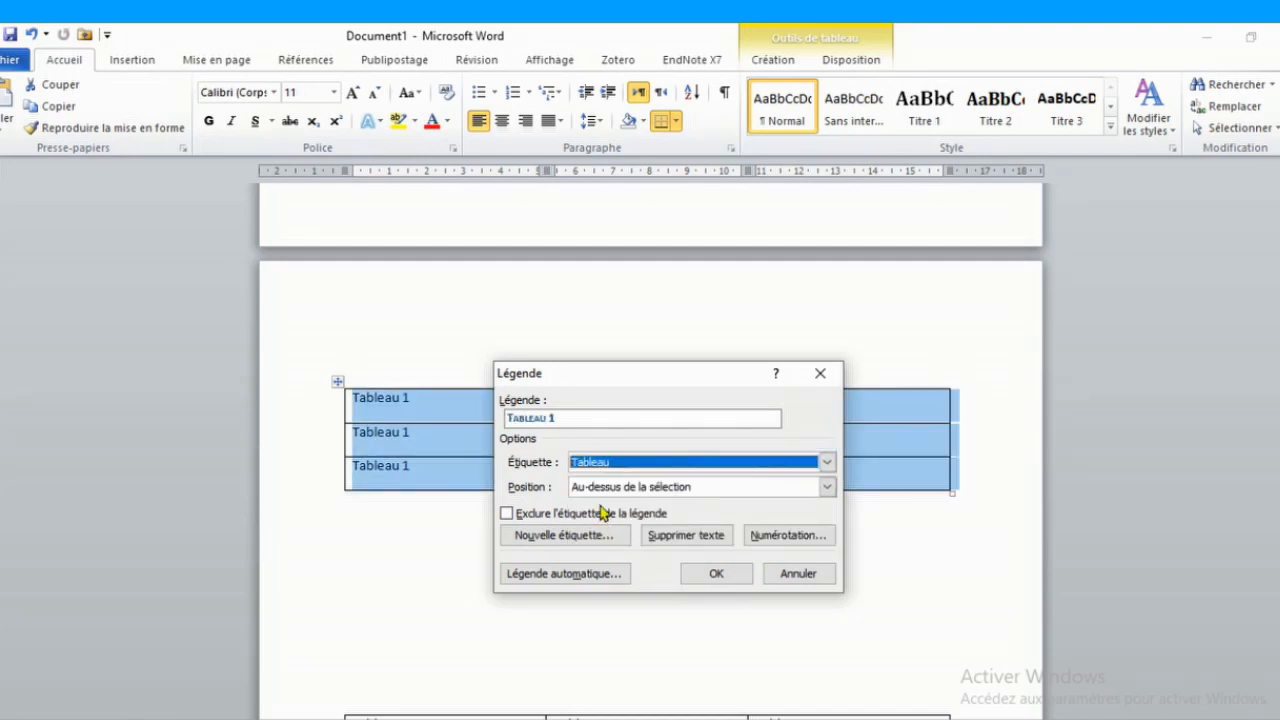
{"action": "left_click", "coordinate": [785, 486]}
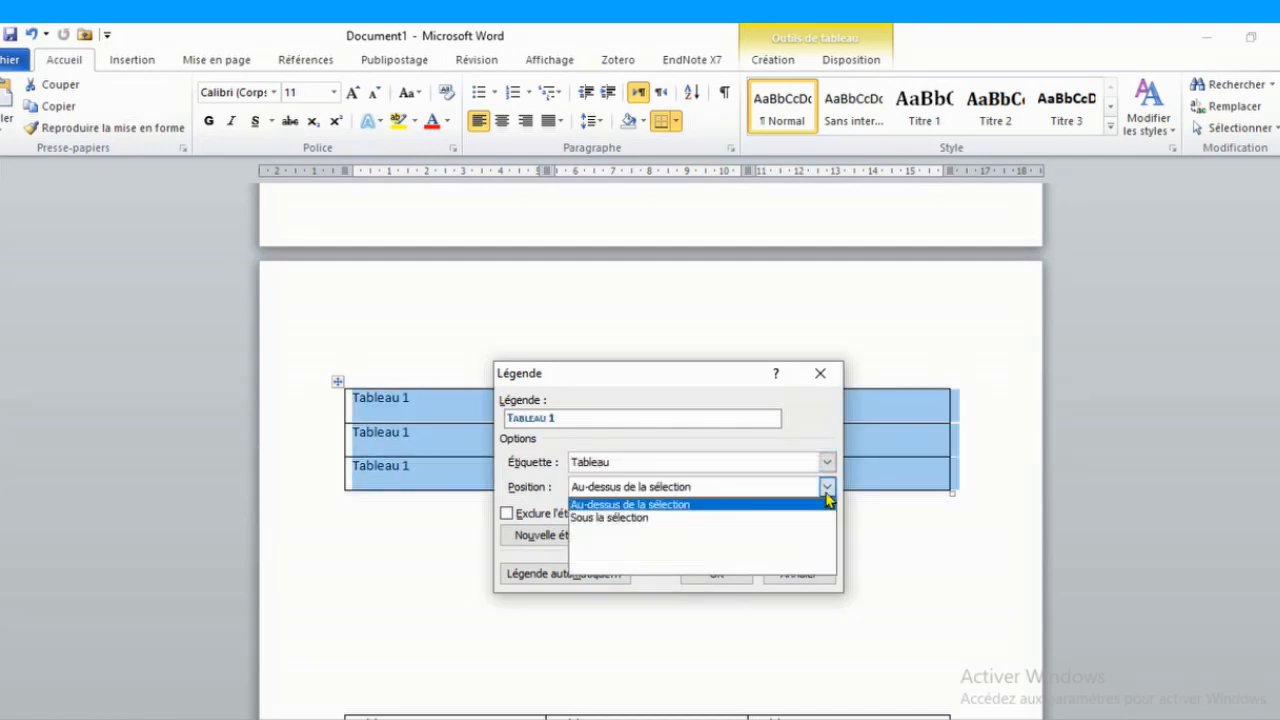
{"action": "left_click", "coordinate": [780, 501]}
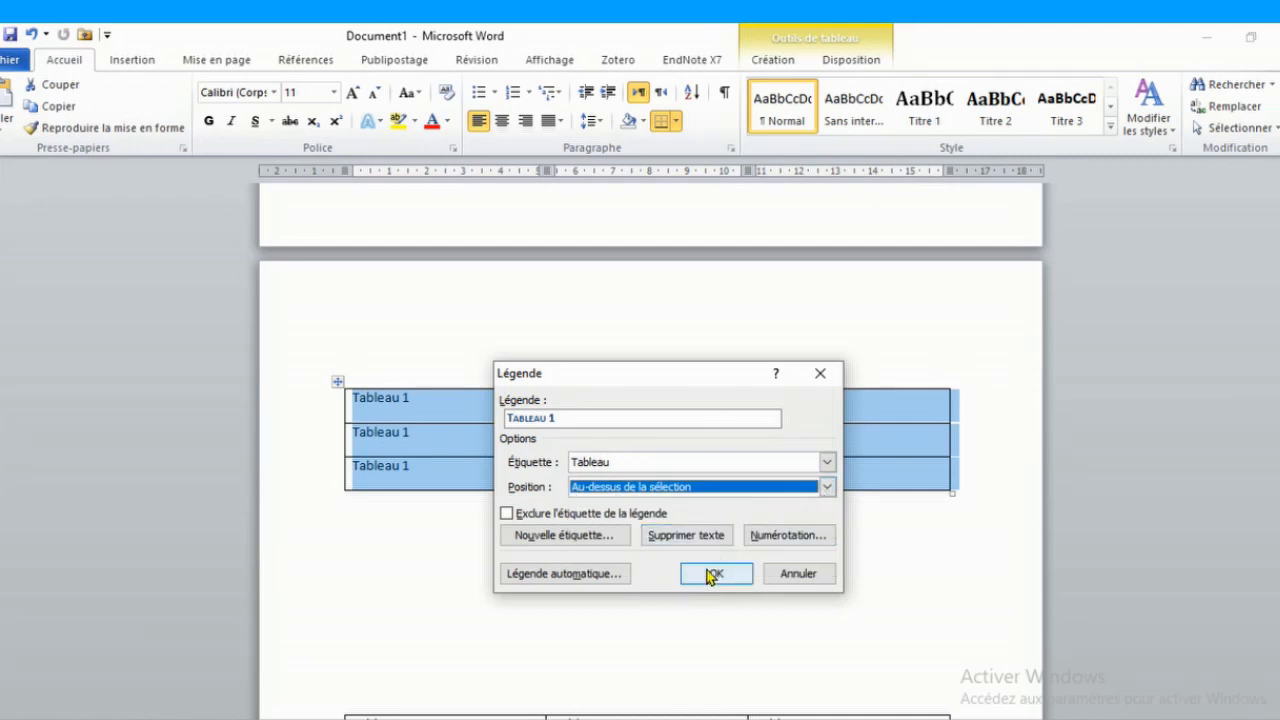
{"action": "left_click", "coordinate": [567, 418]}
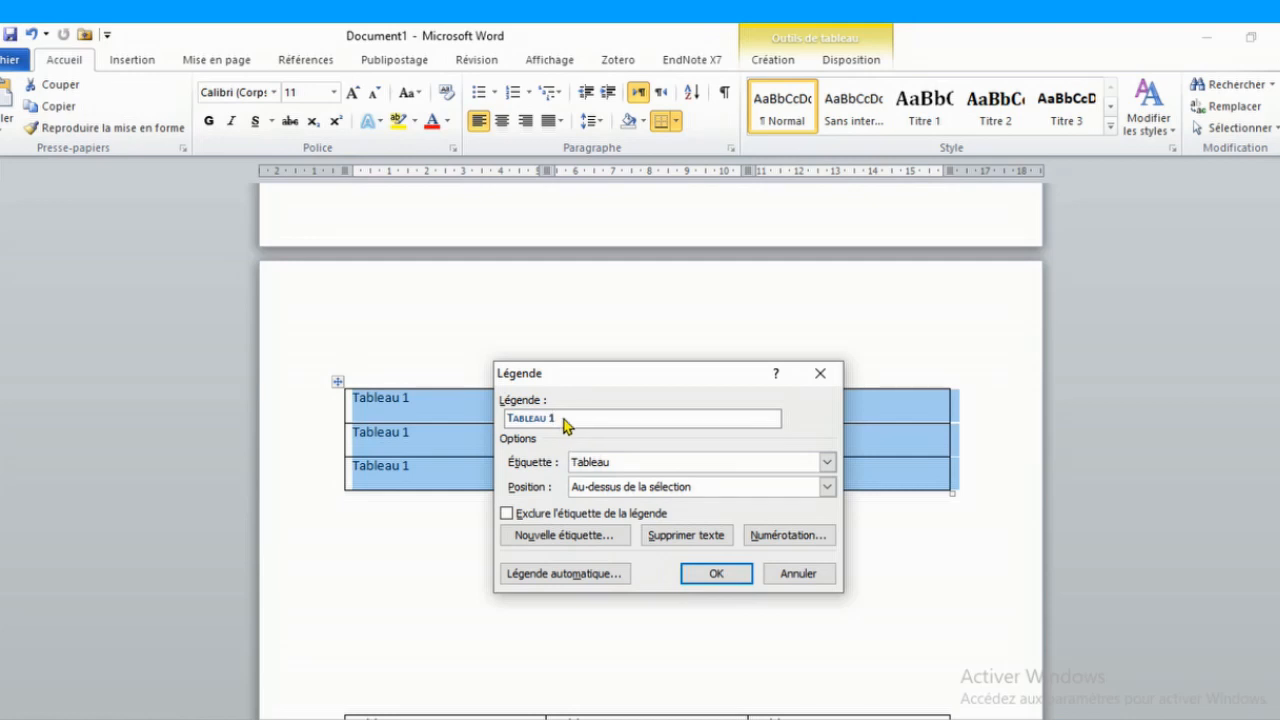
{"action": "type", "text": "XXXXXXXXXXXXXXX"}
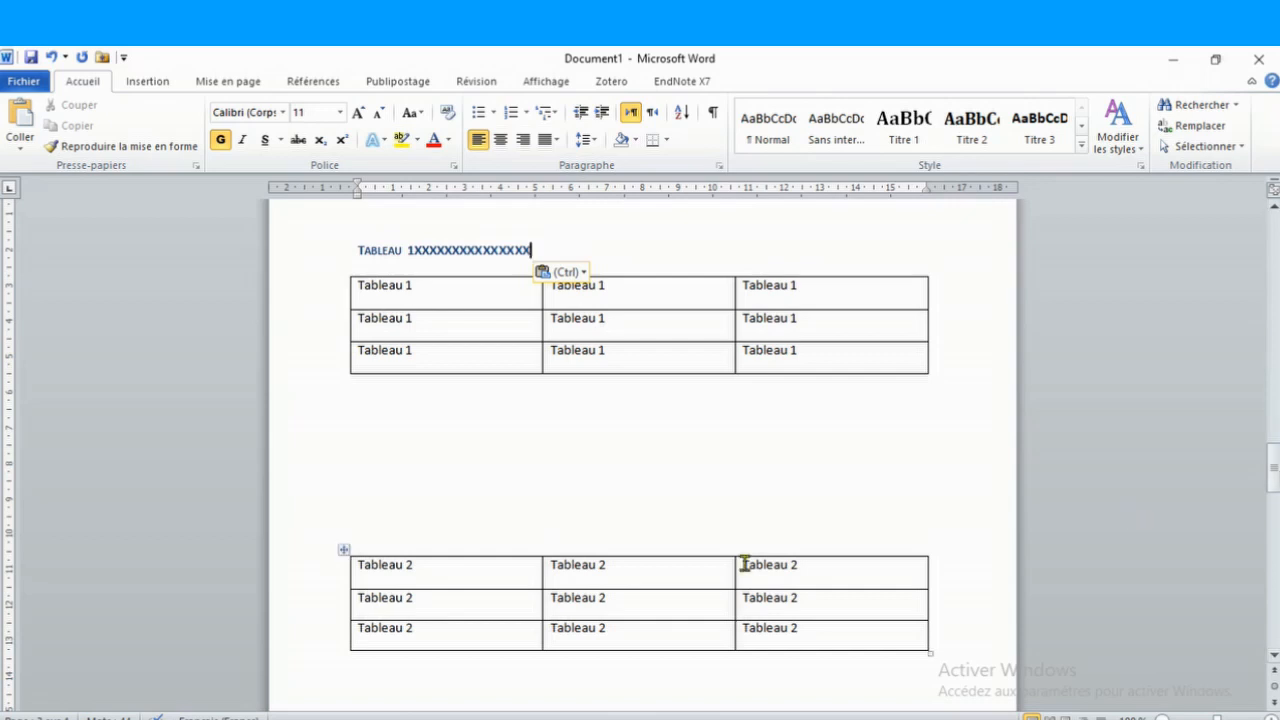
Insert a Tableau caption above the second table, adding ": yyyyyyyyyyyyyy" after its number.
{"action": "left_click", "coordinate": [343, 551]}
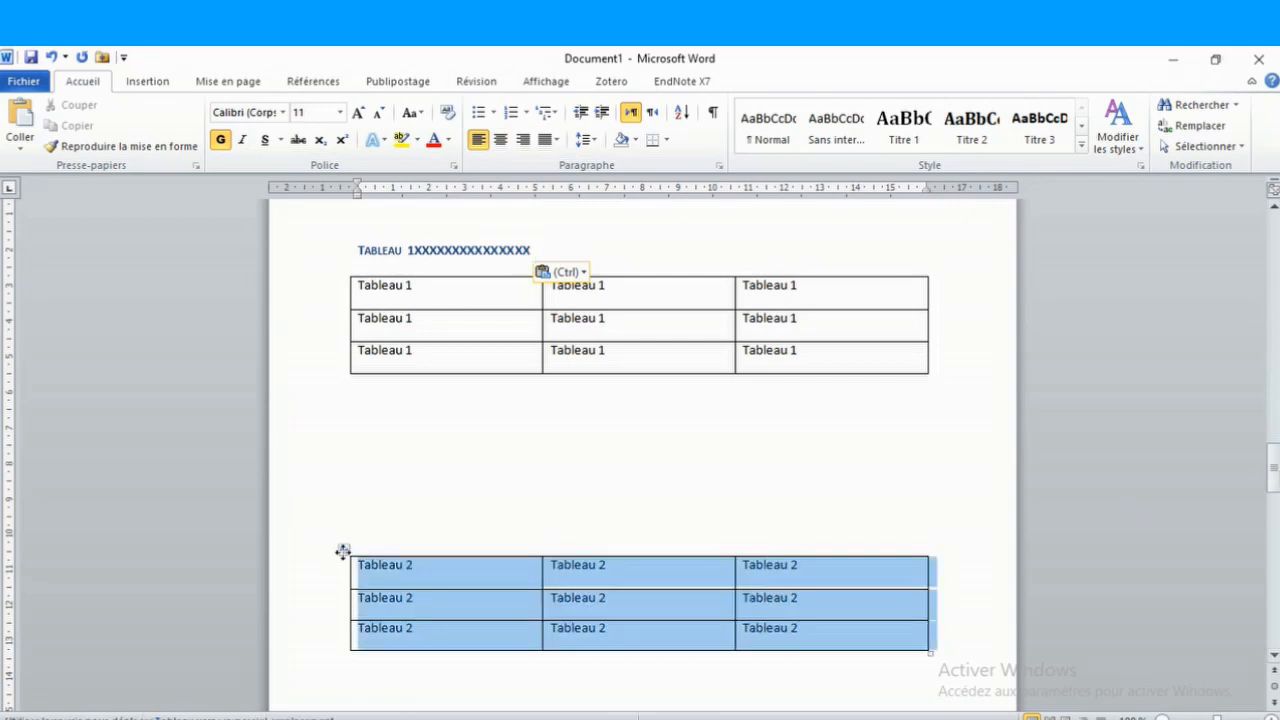
{"action": "right_click", "coordinate": [343, 551]}
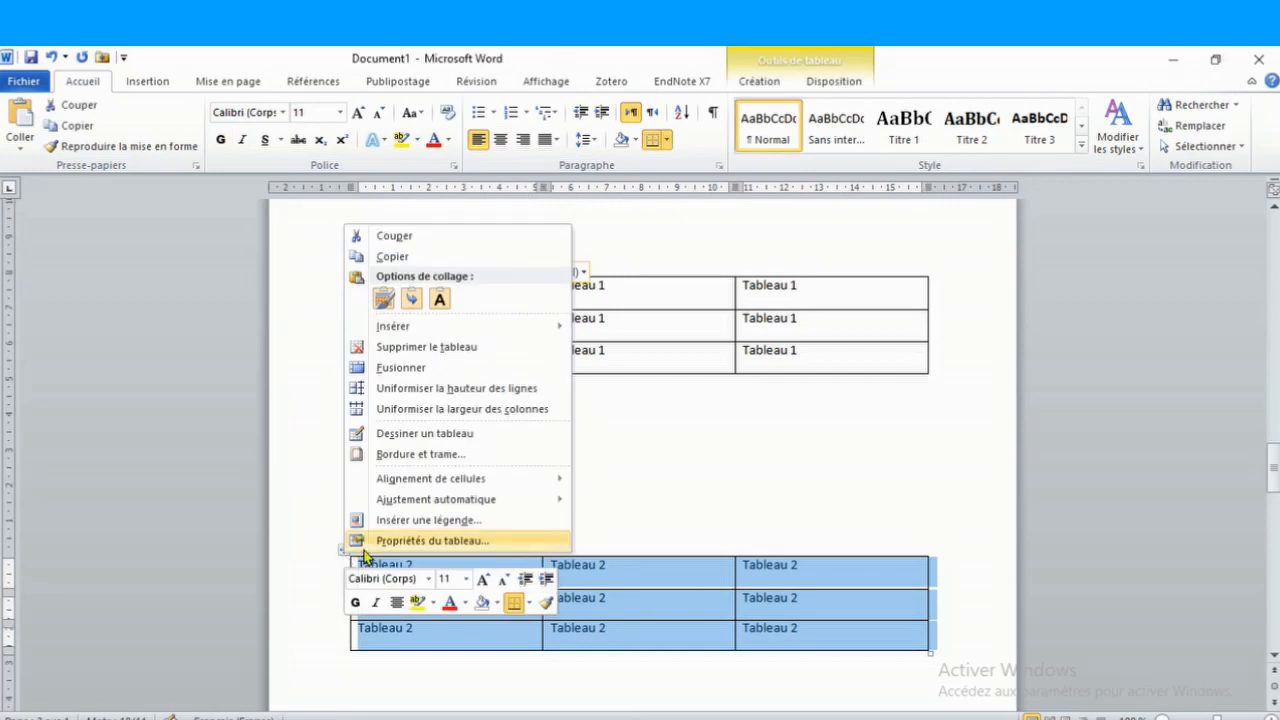
{"action": "left_click", "coordinate": [399, 522]}
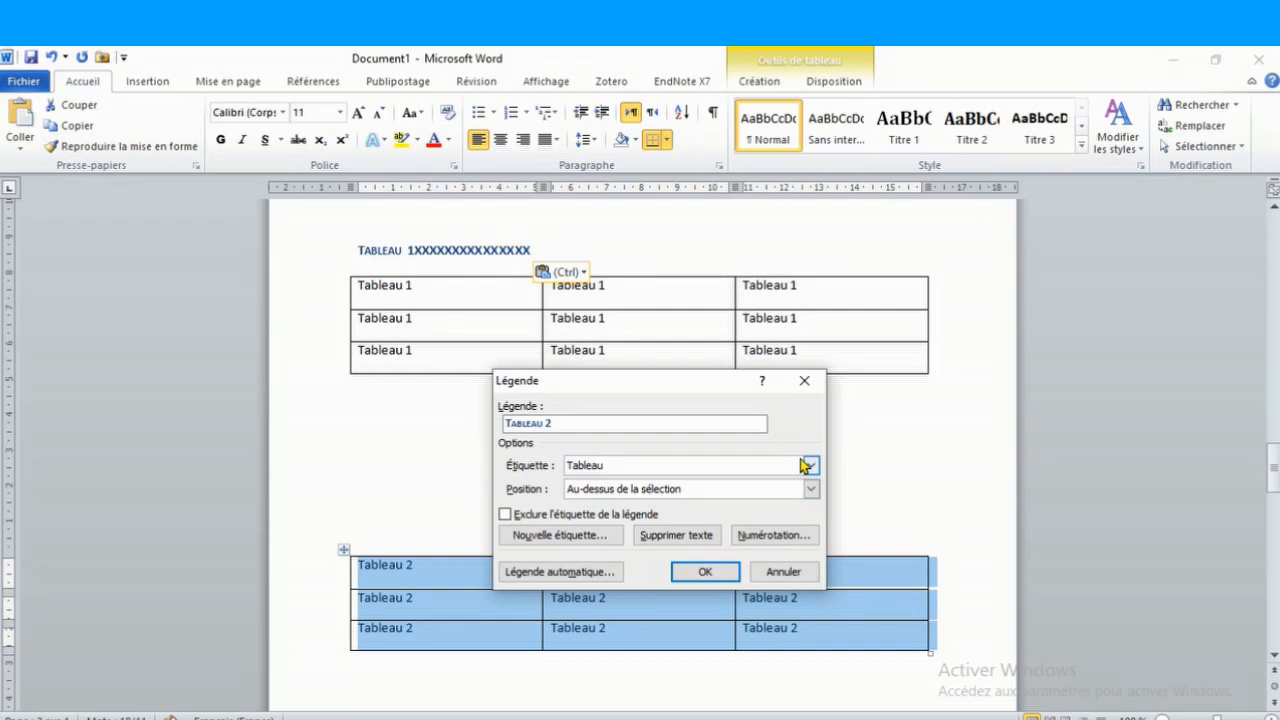
{"action": "type", "text": "/"}
{"action": "type", "text": ":"}
{"action": "type", "text": " yyyyy"}
{"action": "type", "text": "yyyyyyyyy"}
{"action": "left_click", "coordinate": [702, 572]}
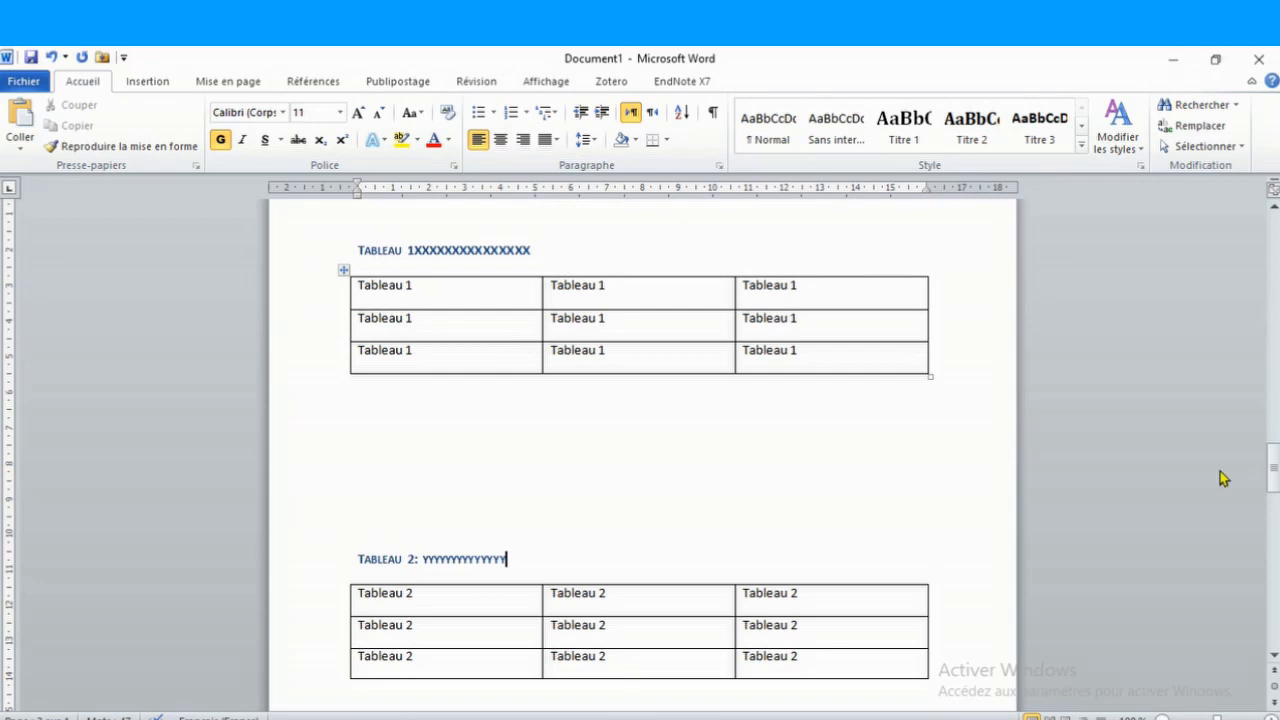
Insert a caption below the first gel image with the label Figure and ": ddddddddd" after its number.
{"action": "left_click_drag", "start_coordinate": [1273, 467], "coordinate": [1273, 550]}
{"action": "left_click", "coordinate": [383, 443]}
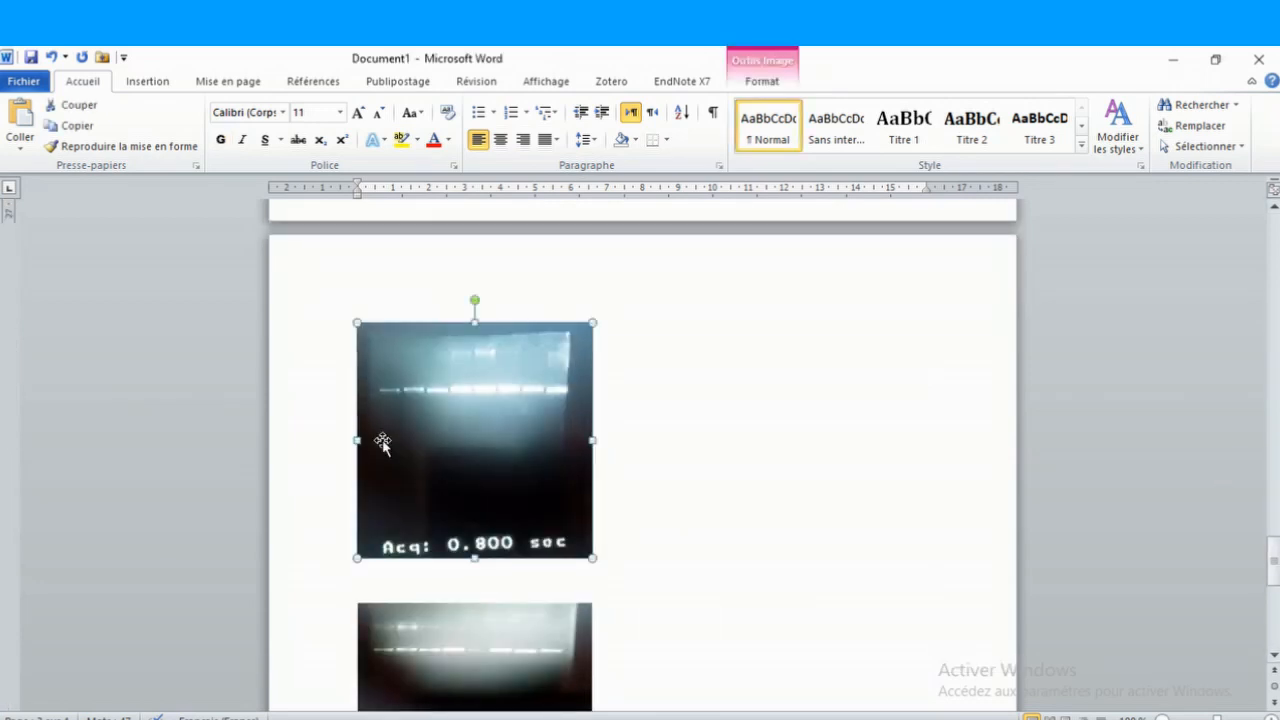
{"action": "right_click", "coordinate": [384, 446]}
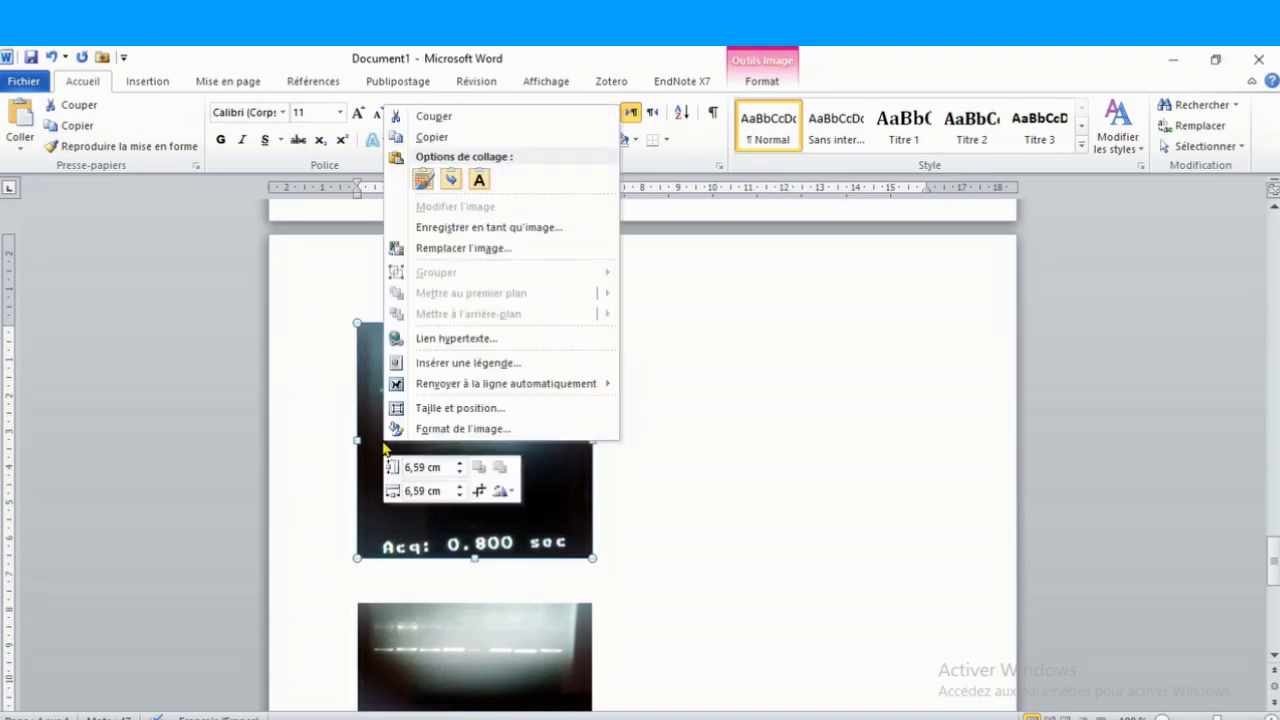
{"action": "left_click", "coordinate": [470, 366]}
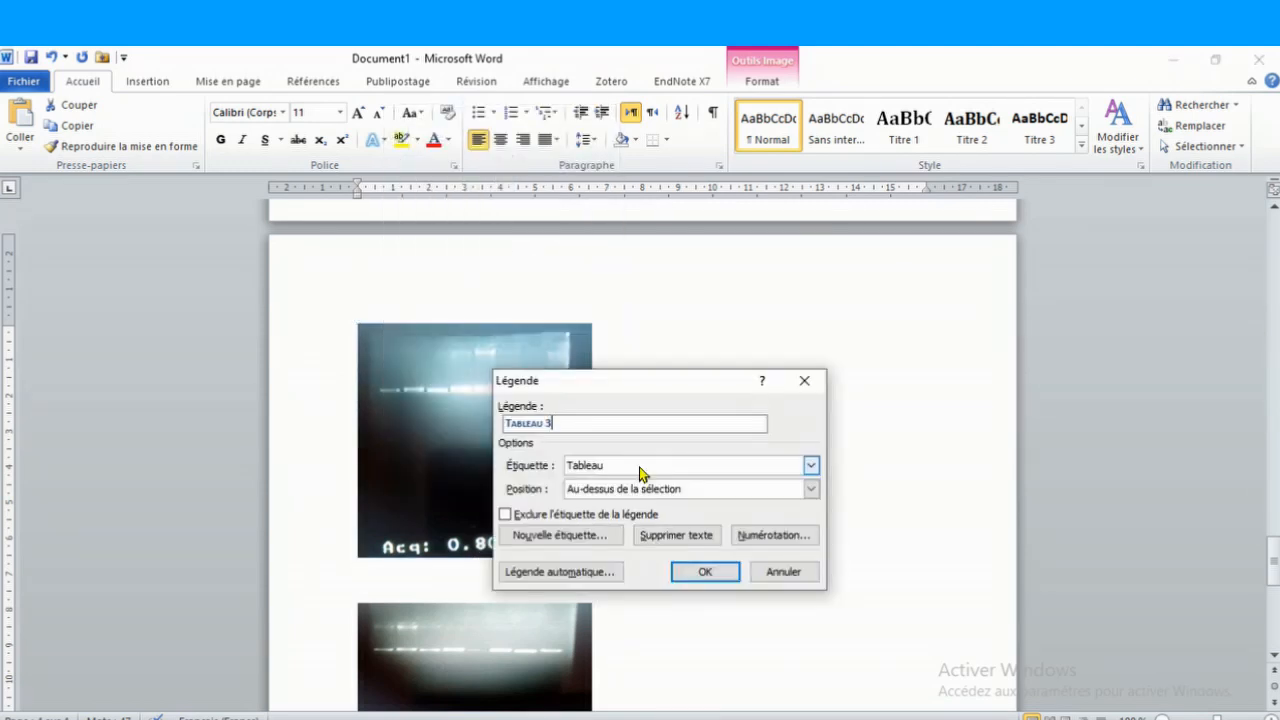
{"action": "left_click", "coordinate": [811, 466]}
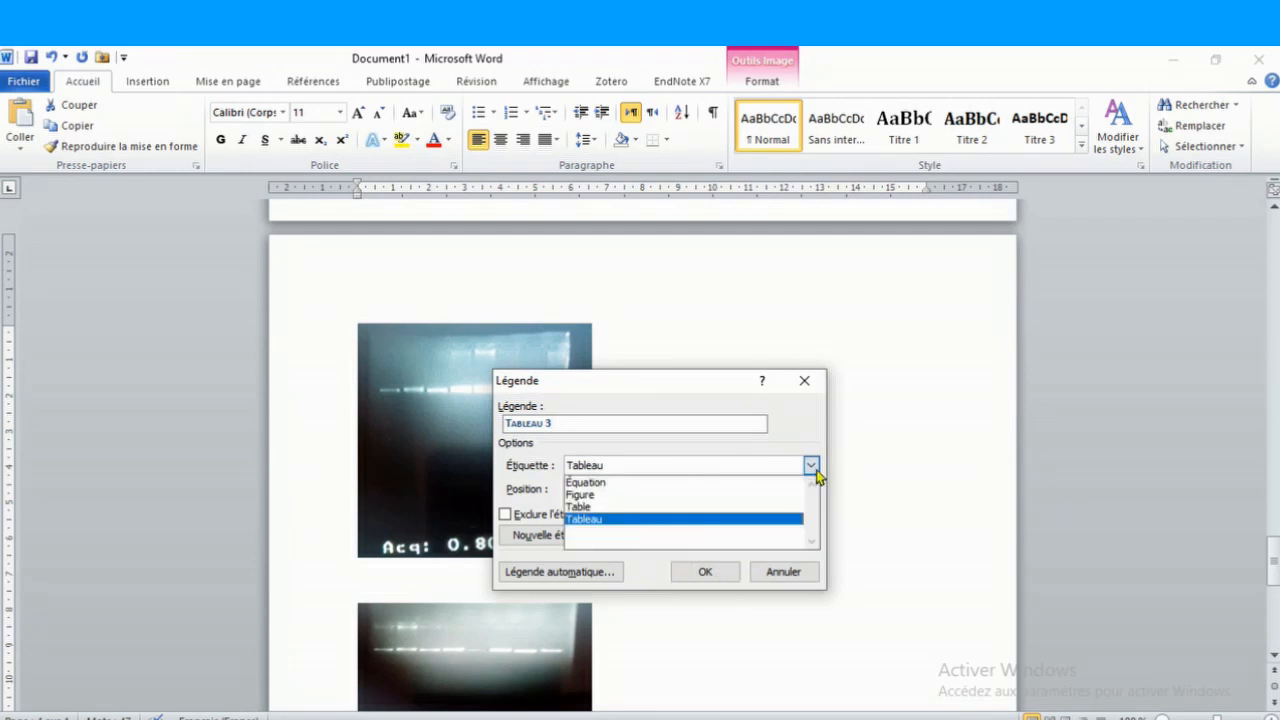
{"action": "left_click", "coordinate": [629, 497]}
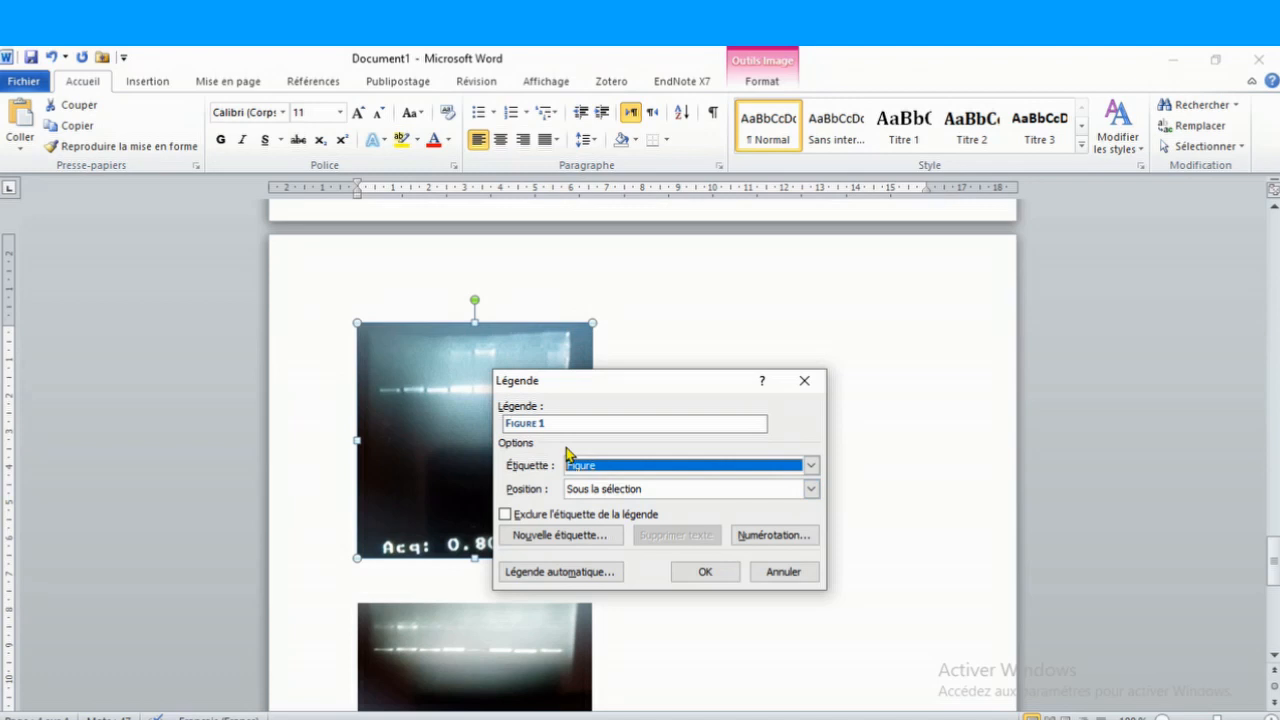
{"action": "left_click", "coordinate": [551, 423]}
{"action": "type", "text": ":"}
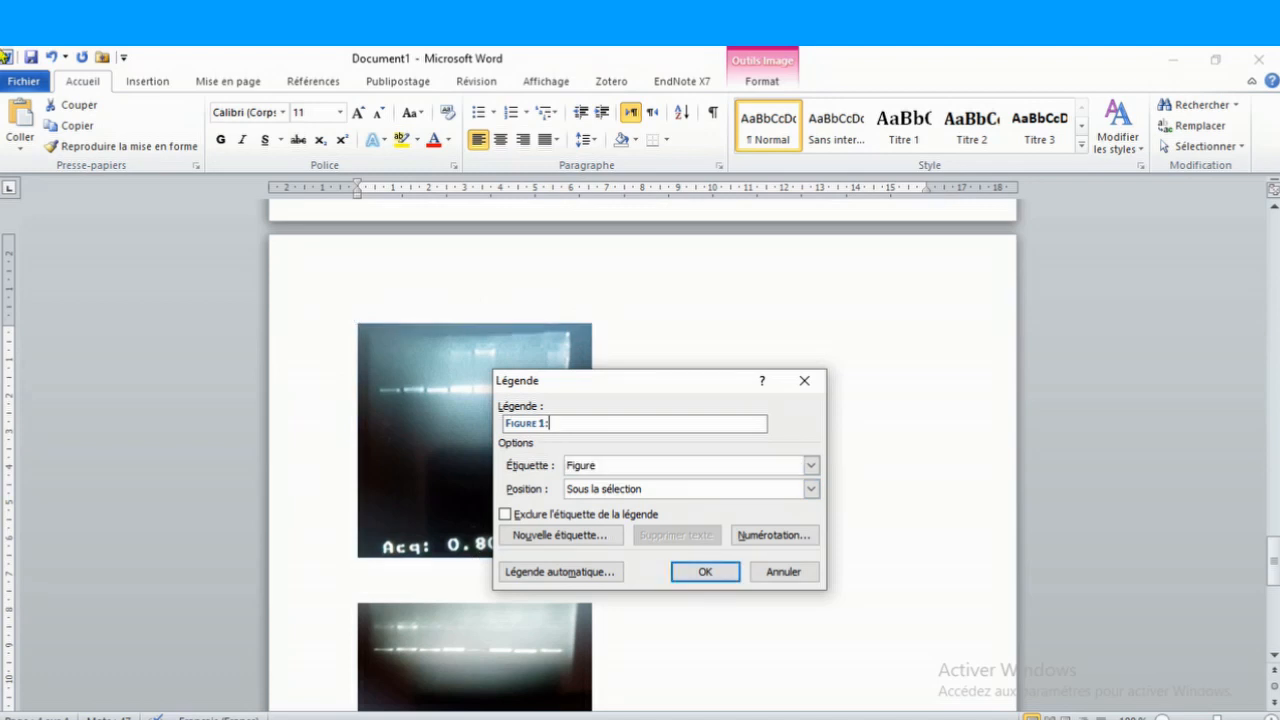
{"action": "type", "text": " ddddddddd"}
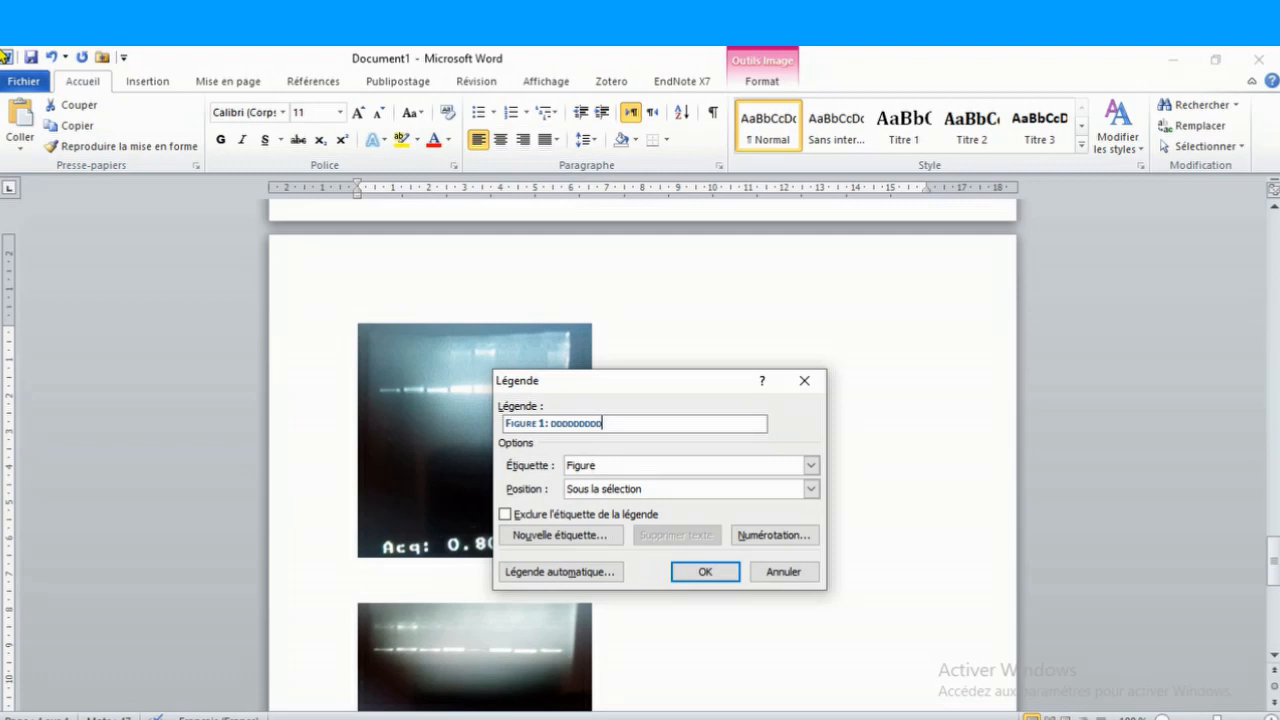
{"action": "left_click", "coordinate": [700, 572]}
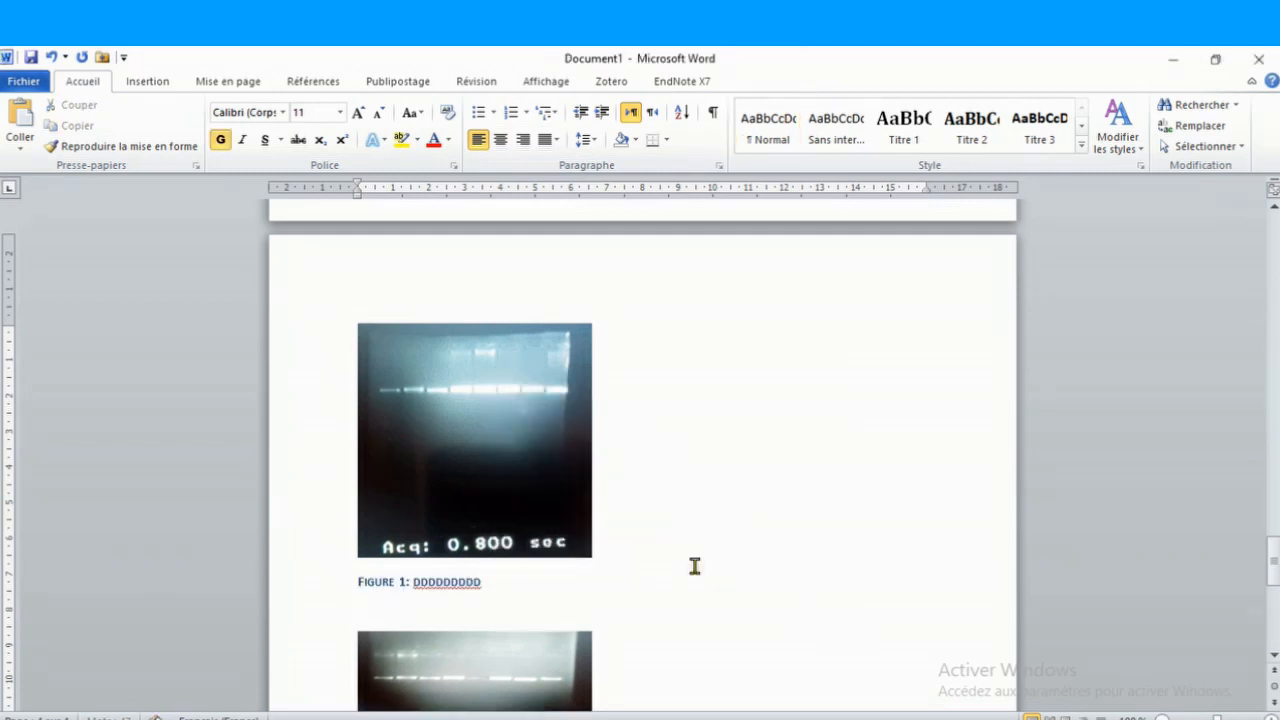
Insert a Figure caption below the second gel image, adding ": hhhhhhhhhhhhhhh" after its number.
{"action": "left_click_drag", "start_coordinate": [1273, 554], "coordinate": [1273, 578]}
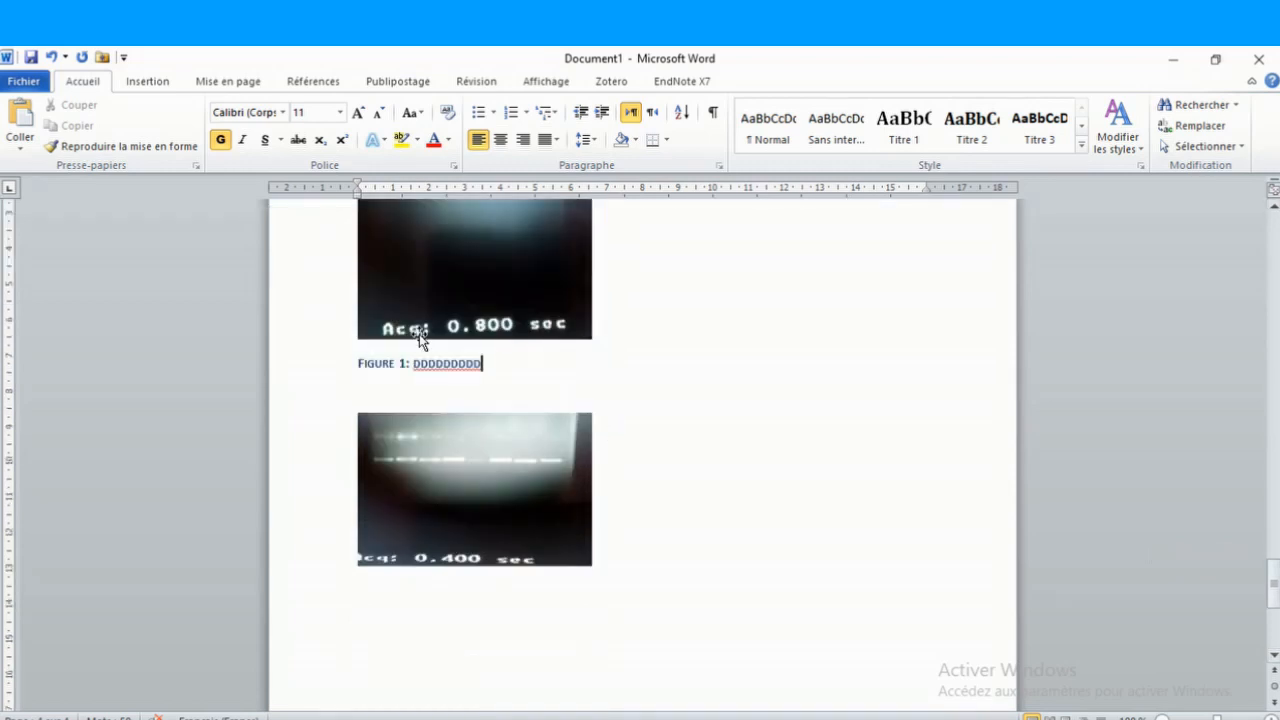
{"action": "left_click", "coordinate": [469, 460]}
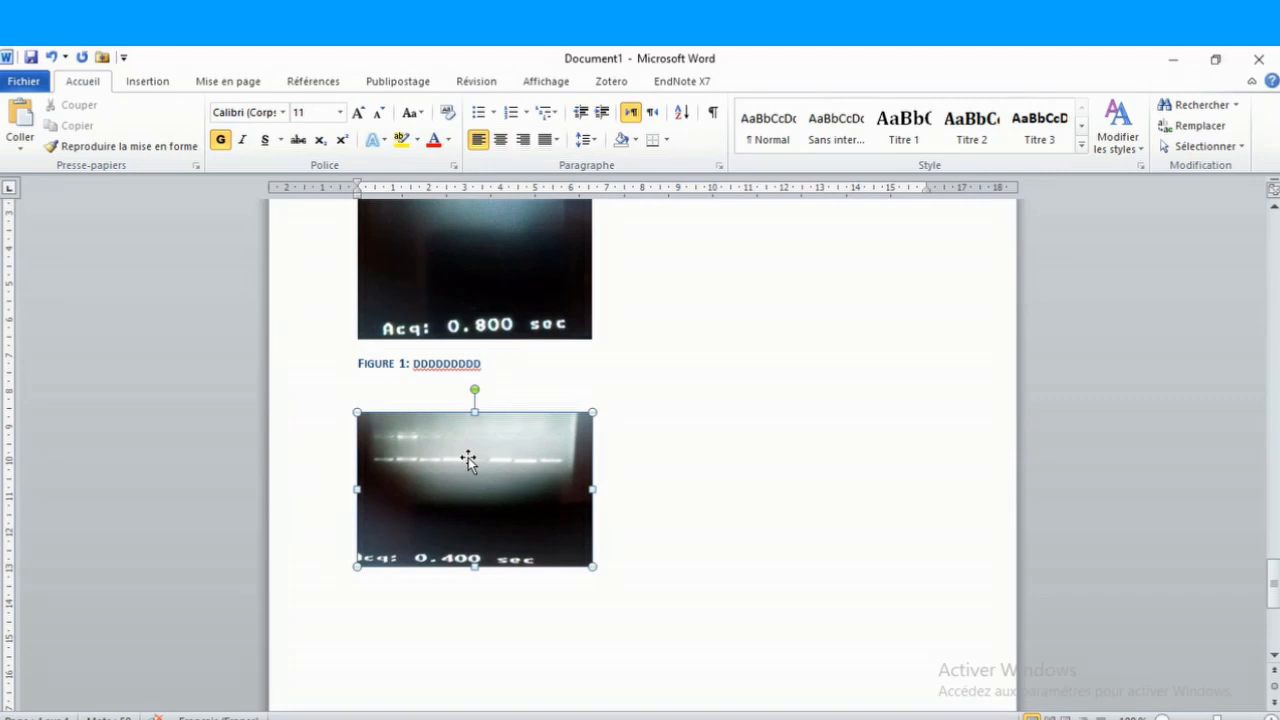
{"action": "right_click", "coordinate": [469, 460]}
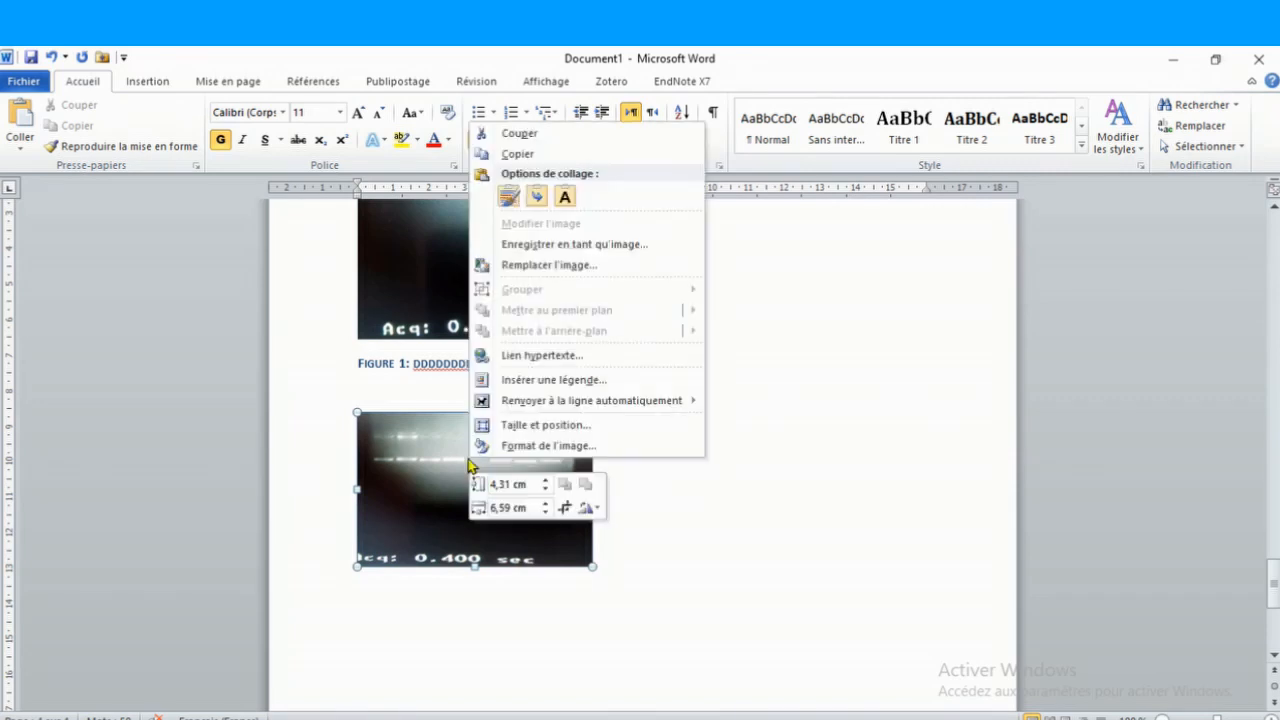
{"action": "left_click", "coordinate": [542, 379]}
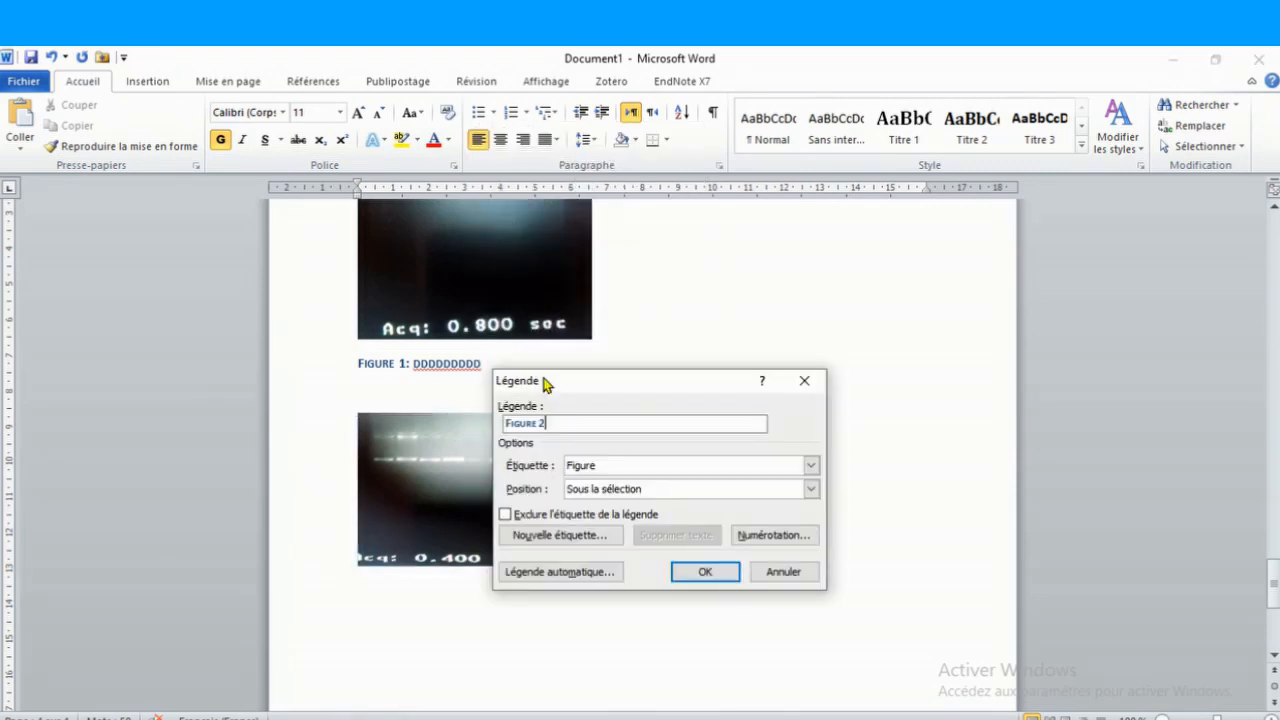
{"action": "type", "text": ": hhhhhhhhhhhhhhh"}
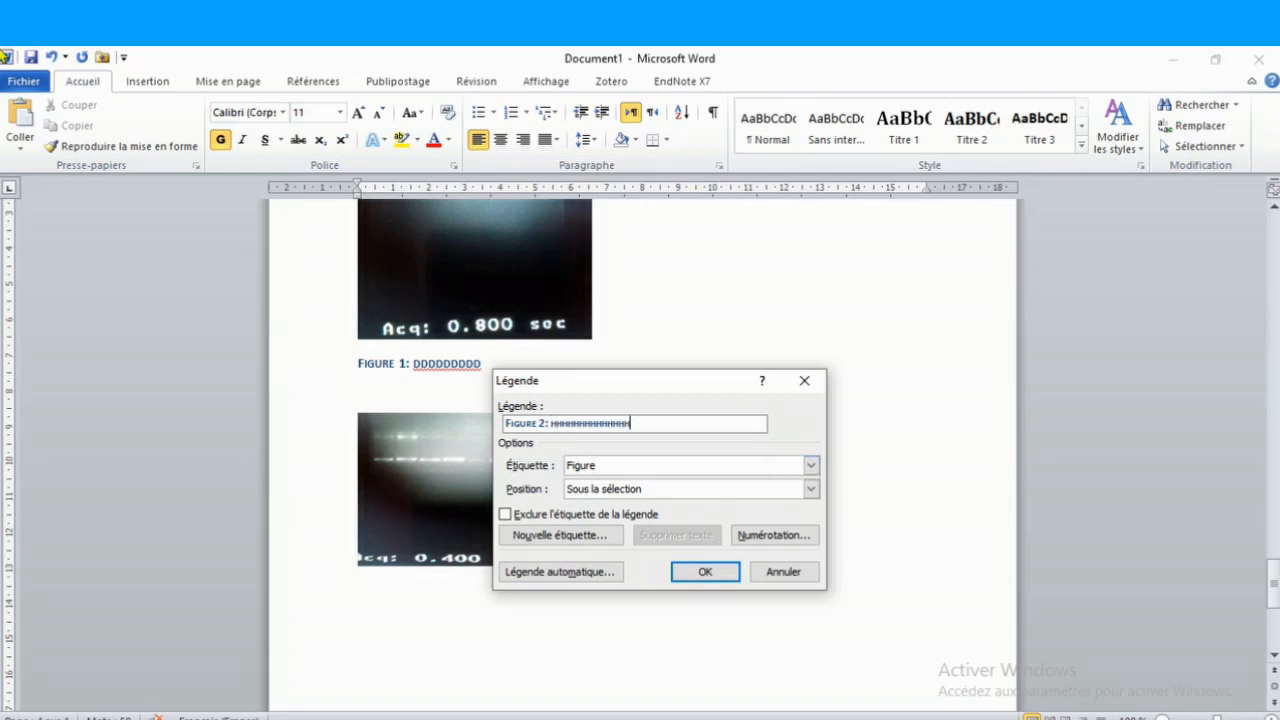
{"action": "left_click", "coordinate": [726, 577]}
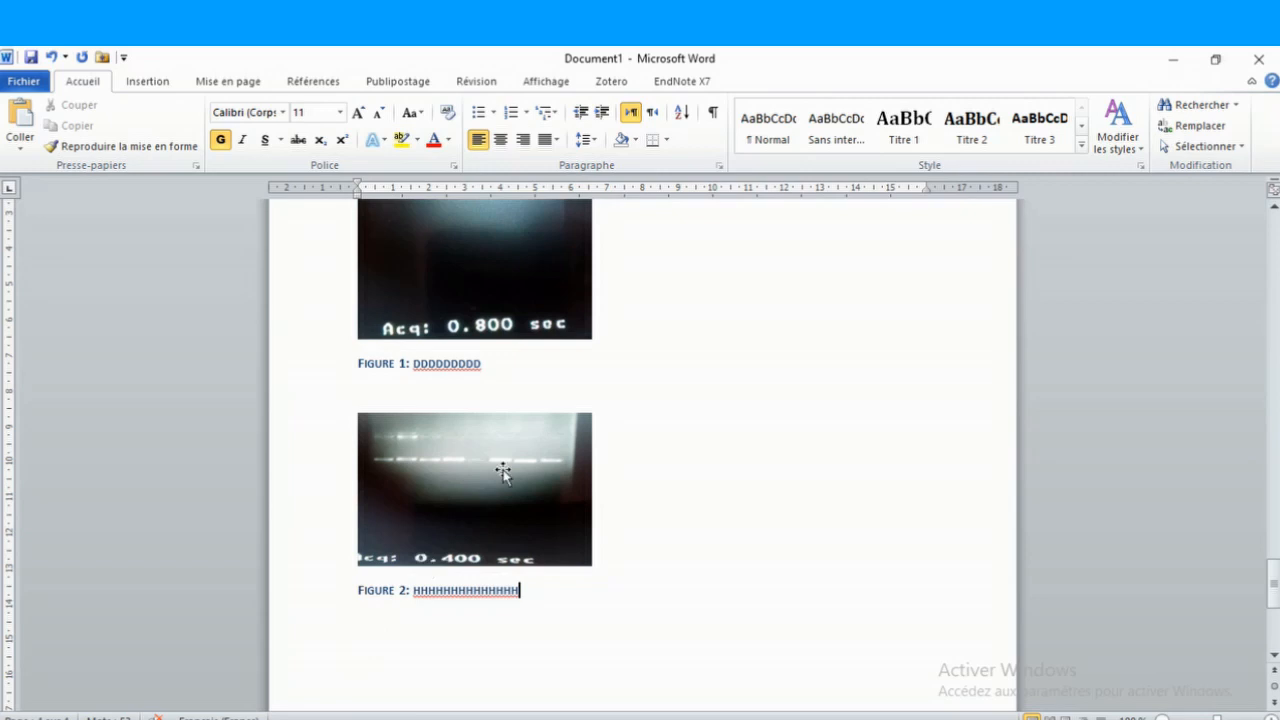
Insert a table of illustrations for the Tableau captions under the LISTE DES TABLEAUX heading on the first page.
{"action": "left_click_drag", "start_coordinate": [1275, 575], "coordinate": [1254, 250]}
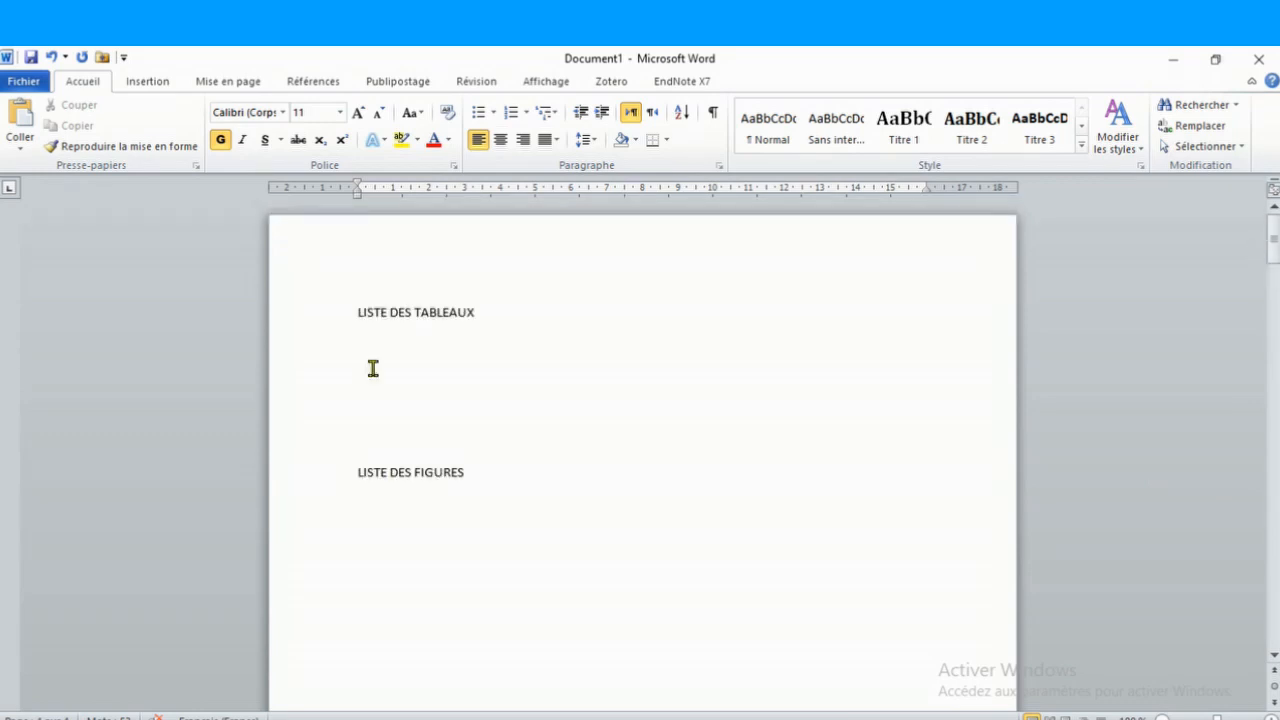
{"action": "left_click", "coordinate": [366, 361]}
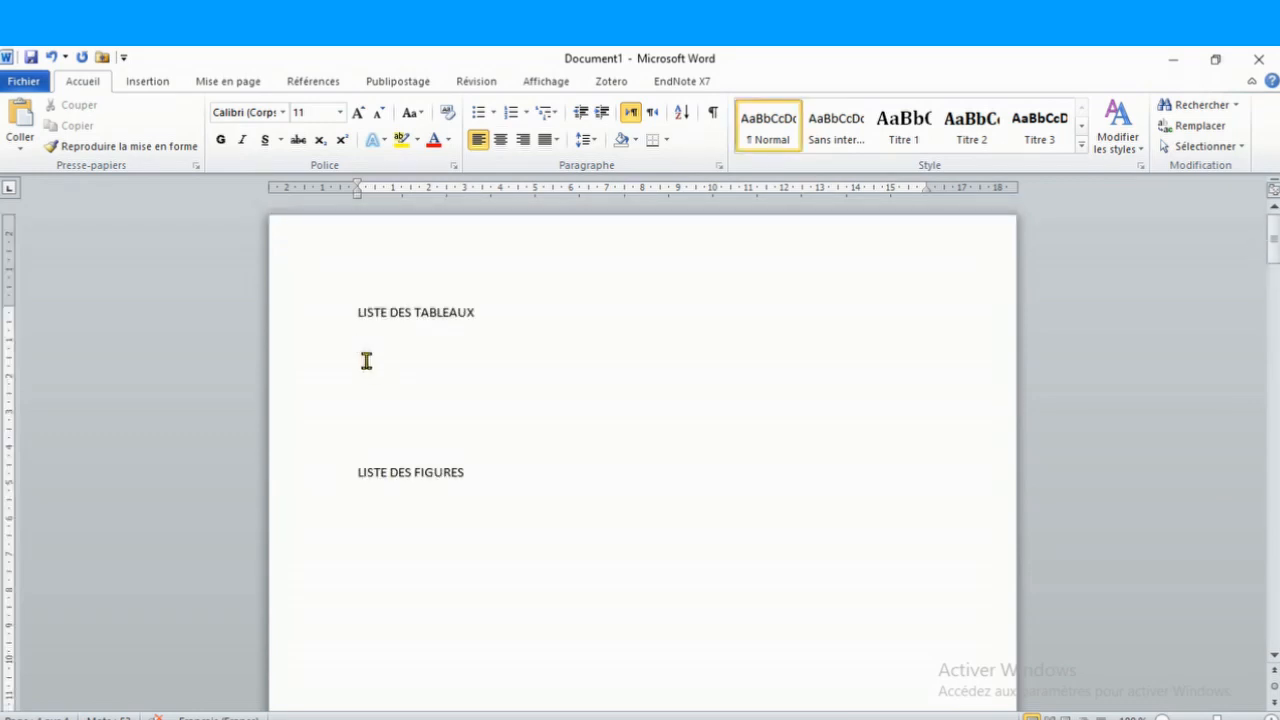
{"action": "left_click", "coordinate": [300, 84]}
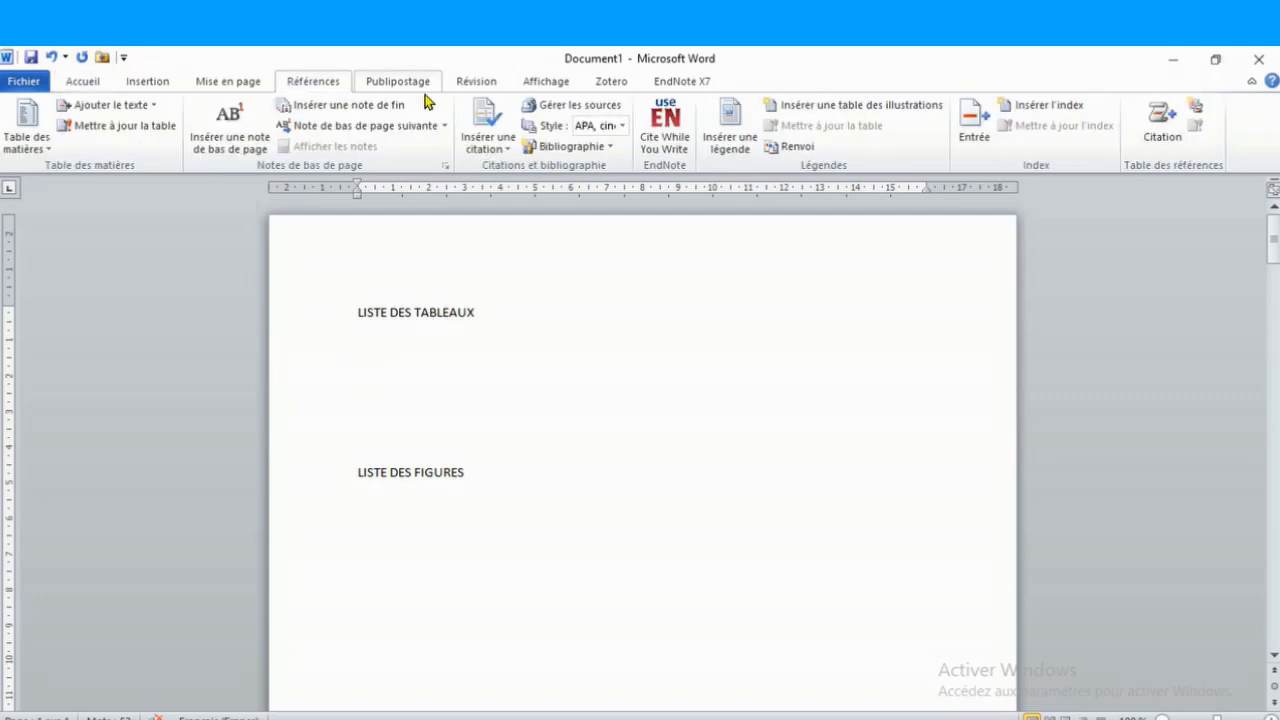
{"action": "left_click", "coordinate": [883, 107]}
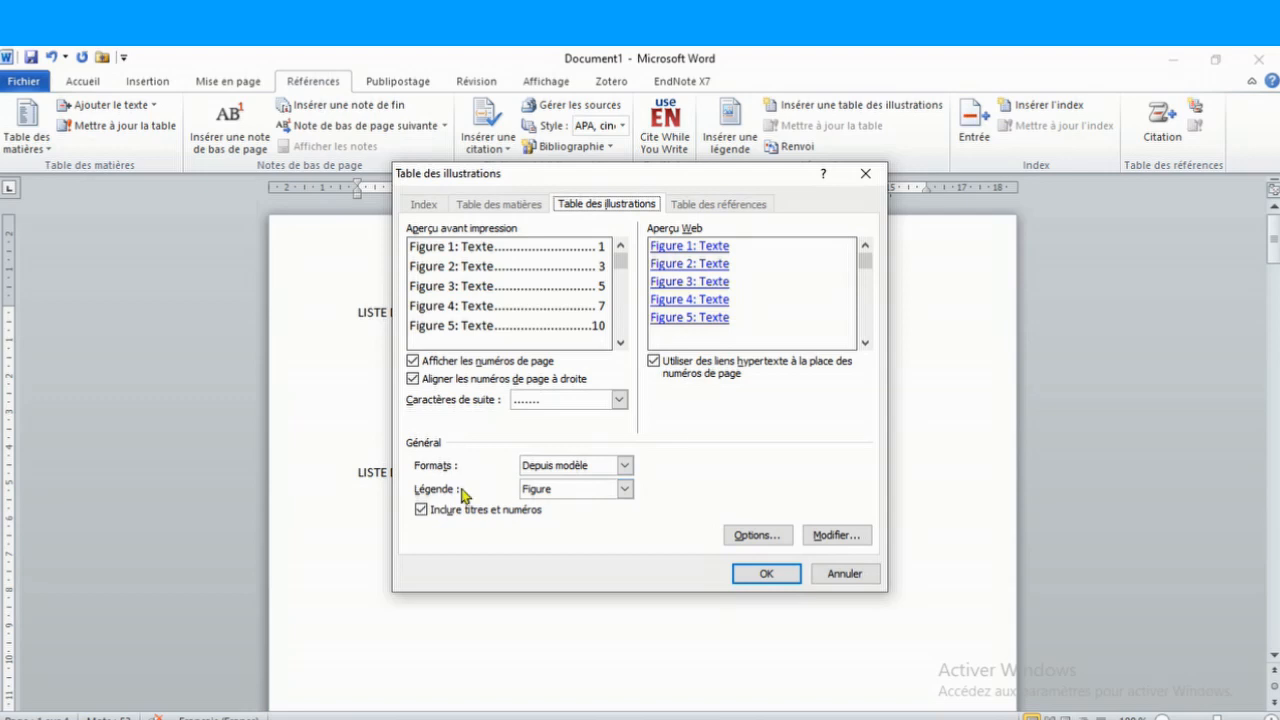
{"action": "left_click", "coordinate": [564, 487]}
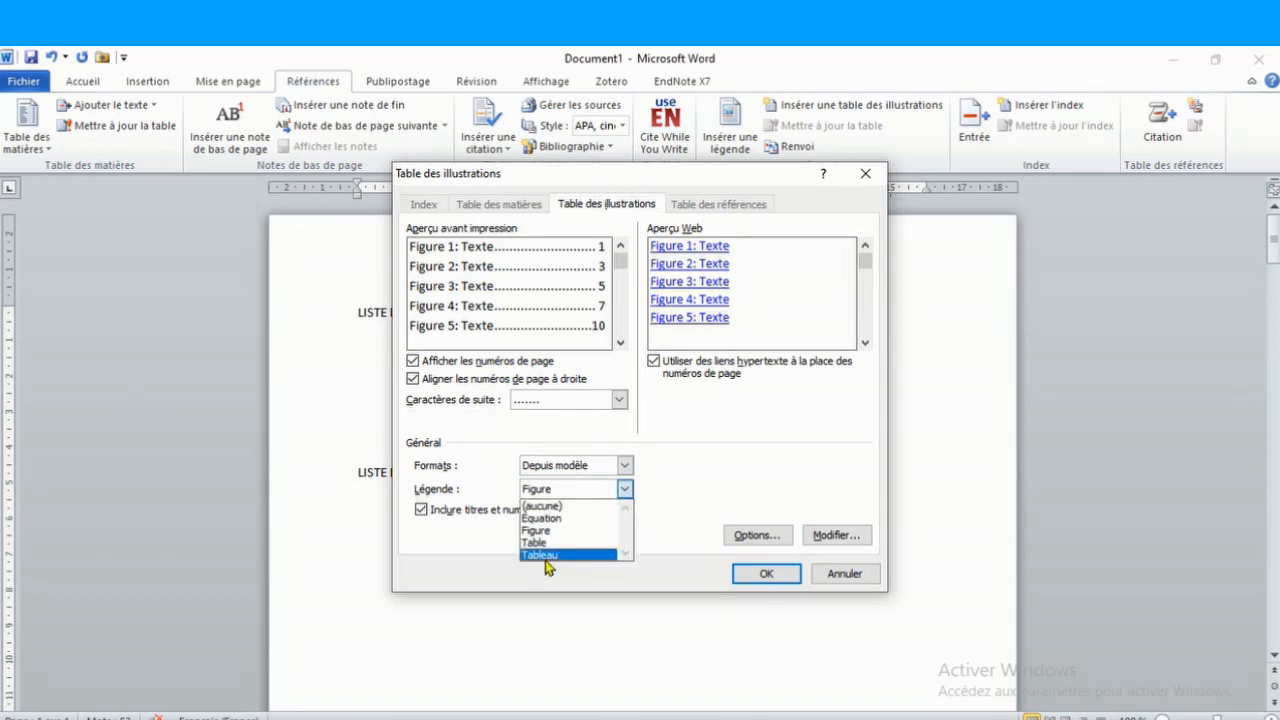
{"action": "left_click", "coordinate": [548, 556]}
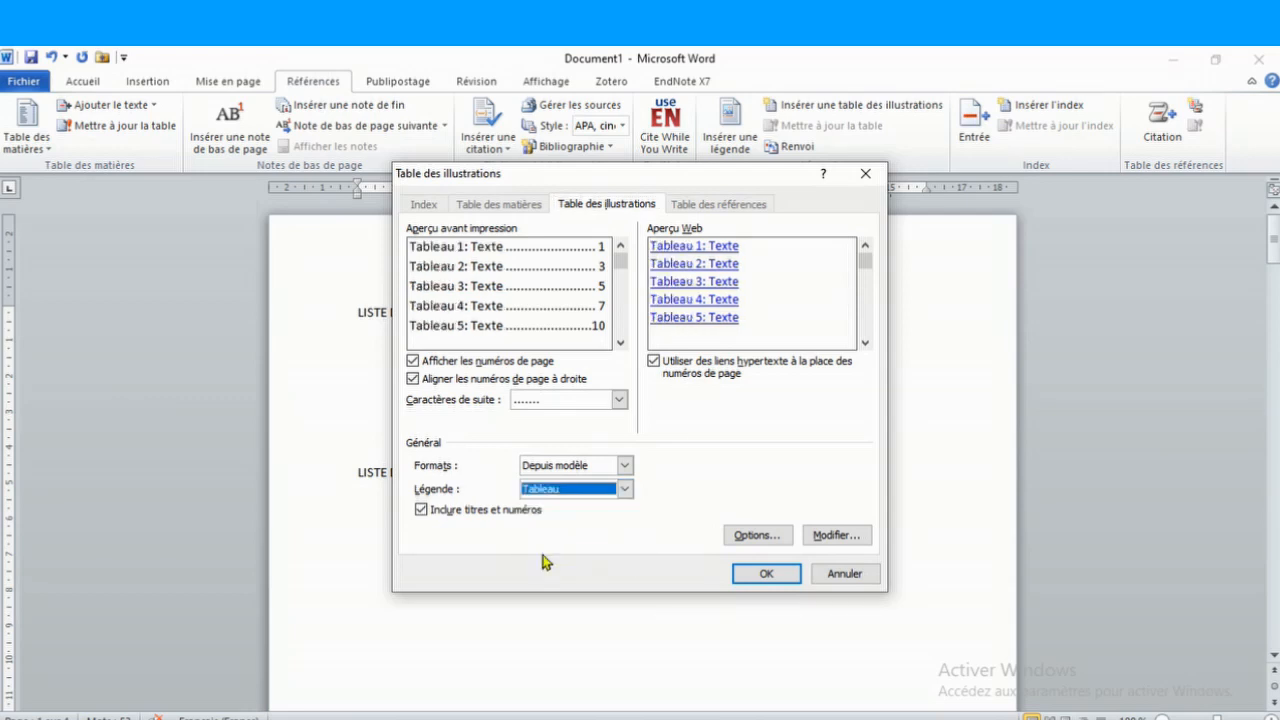
{"action": "left_click", "coordinate": [741, 578]}
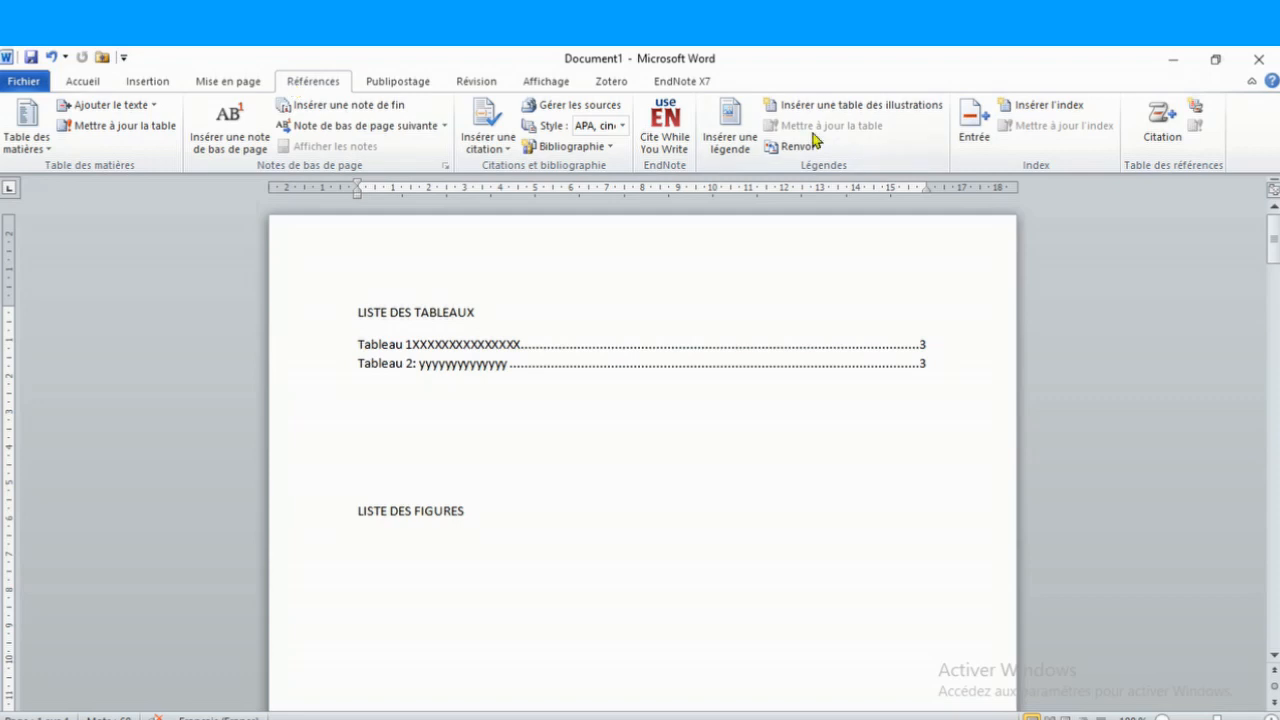
Insert a table of illustrations for the Figure captions under the LISTE DES FIGURES heading.
{"action": "left_click", "coordinate": [840, 106]}
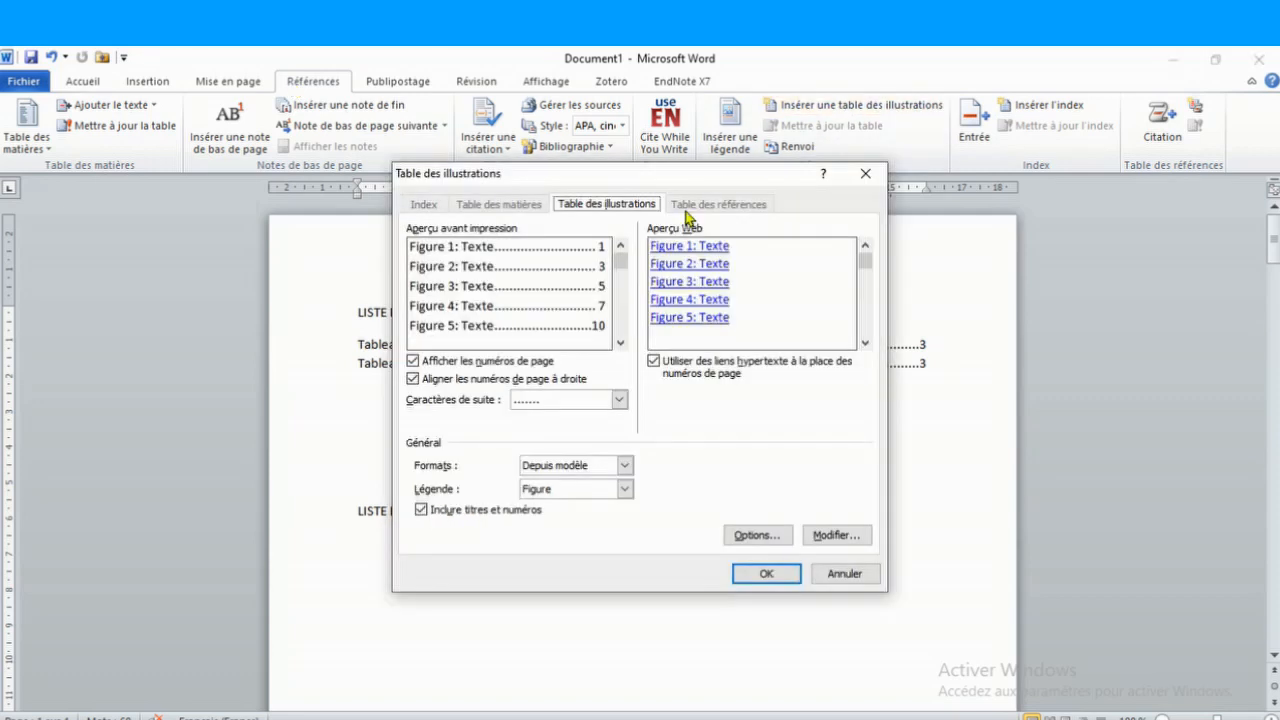
{"action": "left_click", "coordinate": [624, 491]}
{"action": "left_click", "coordinate": [577, 531]}
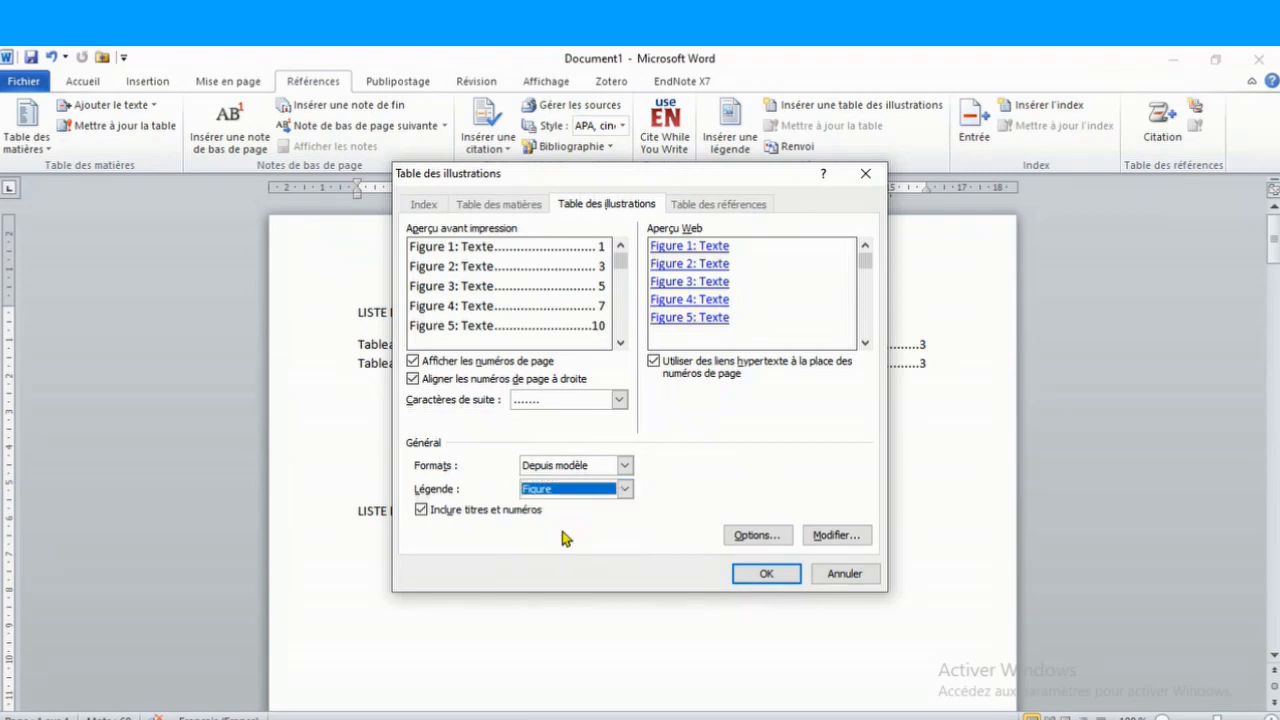
{"action": "left_click", "coordinate": [762, 574]}
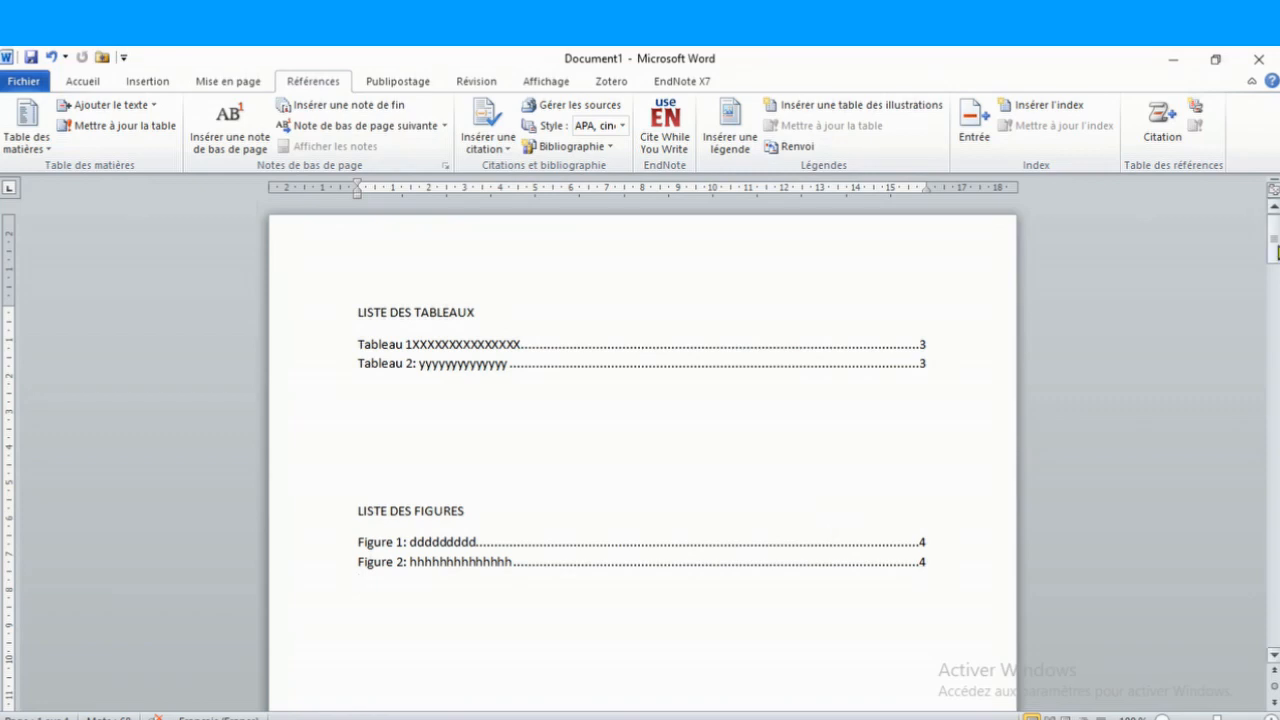
Minimize the window of the document containing the lists of tables and figures.
{"action": "scroll", "coordinate": [1276, 252], "scroll_direction": "down", "scroll_amount": 1}
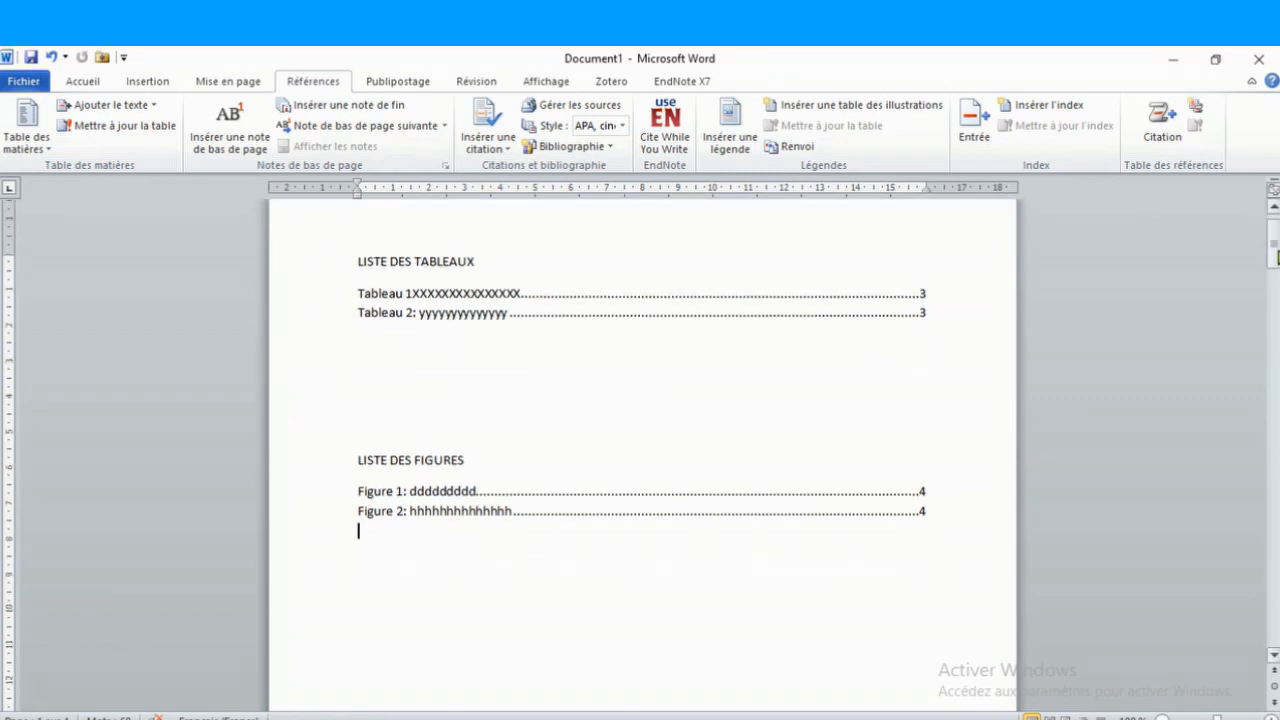
{"action": "left_click", "coordinate": [410, 493]}
{"action": "double_click", "coordinate": [405, 491]}
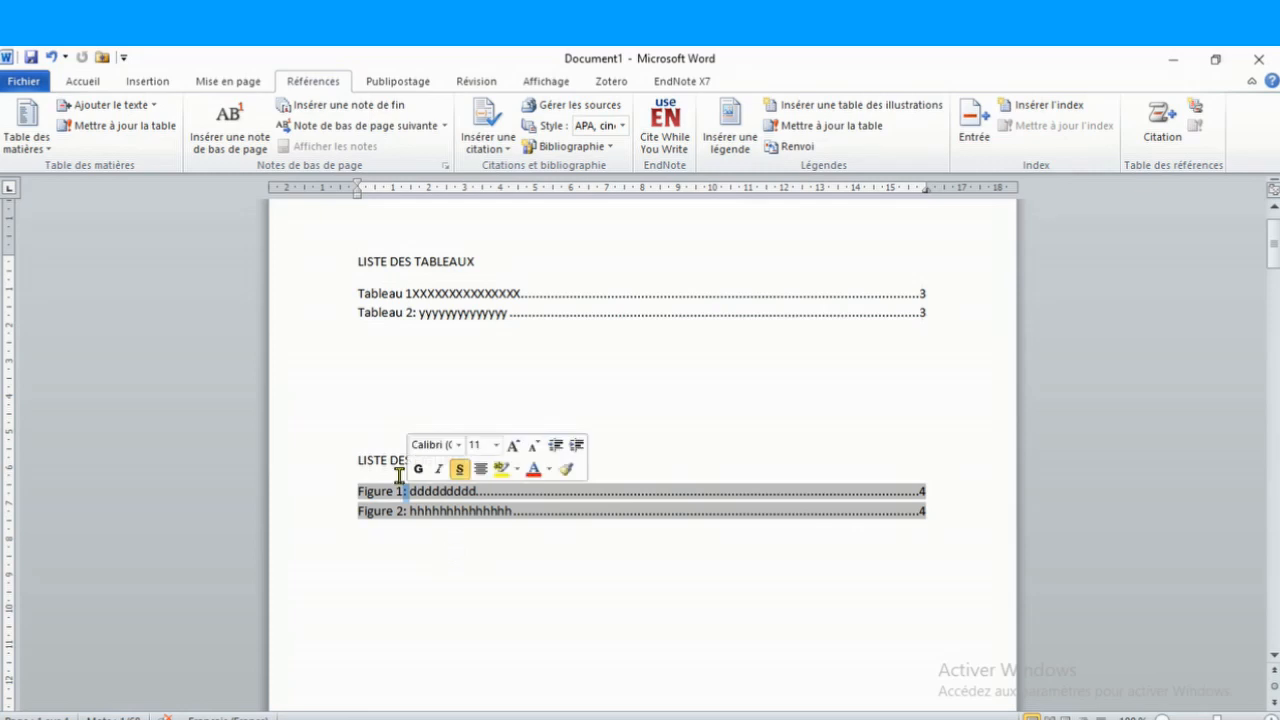
{"action": "left_click", "coordinate": [419, 551]}
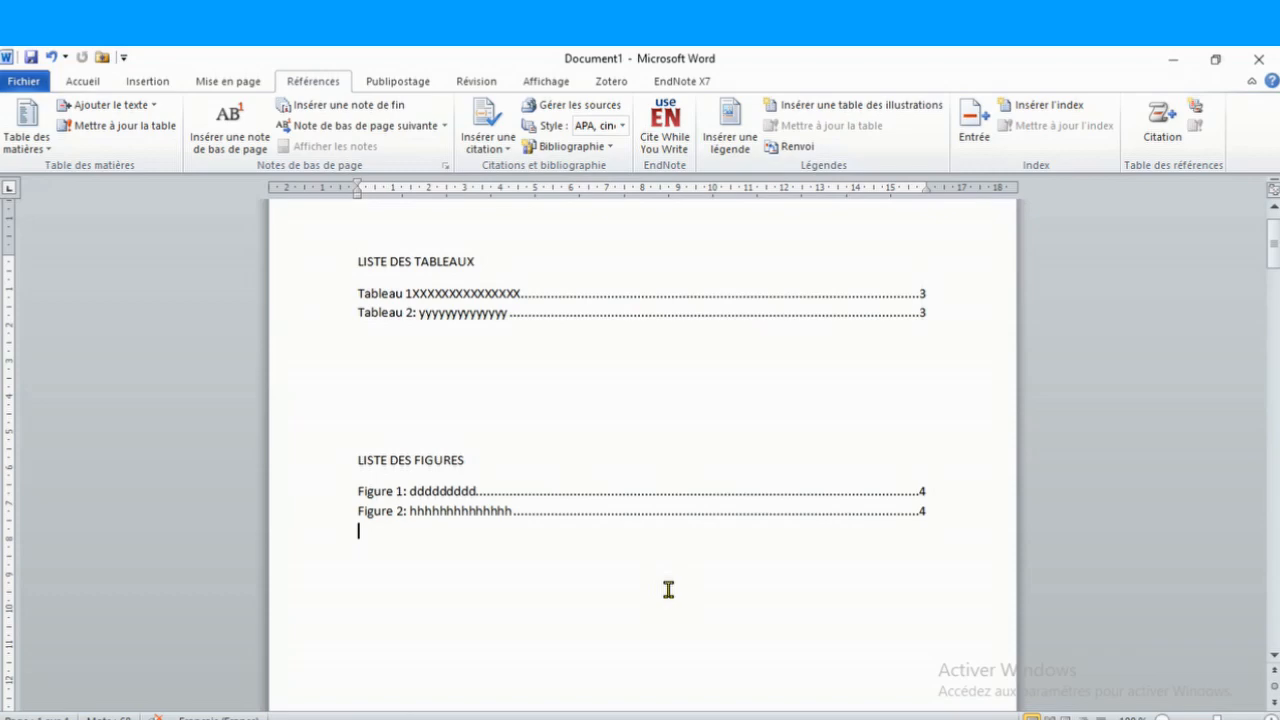
{"action": "left_click", "coordinate": [1177, 58]}
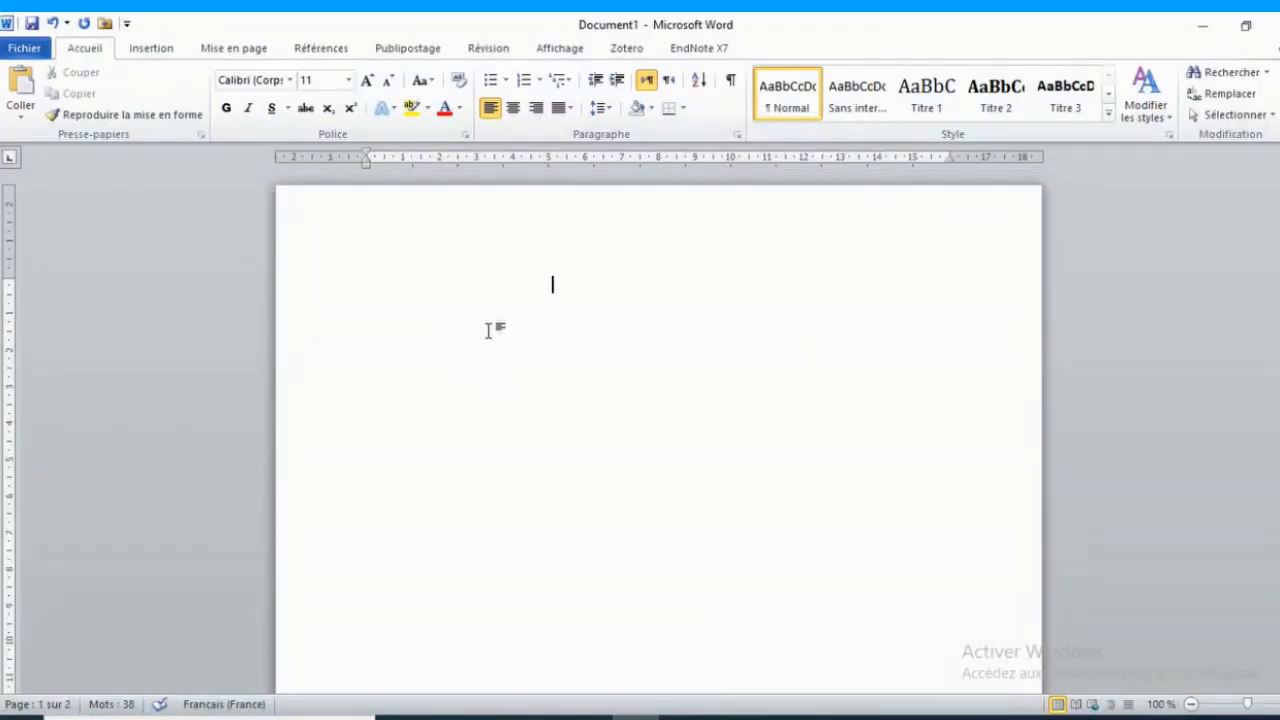
{"action": "left_click_drag", "start_coordinate": [1279, 238], "coordinate": [1279, 486]}
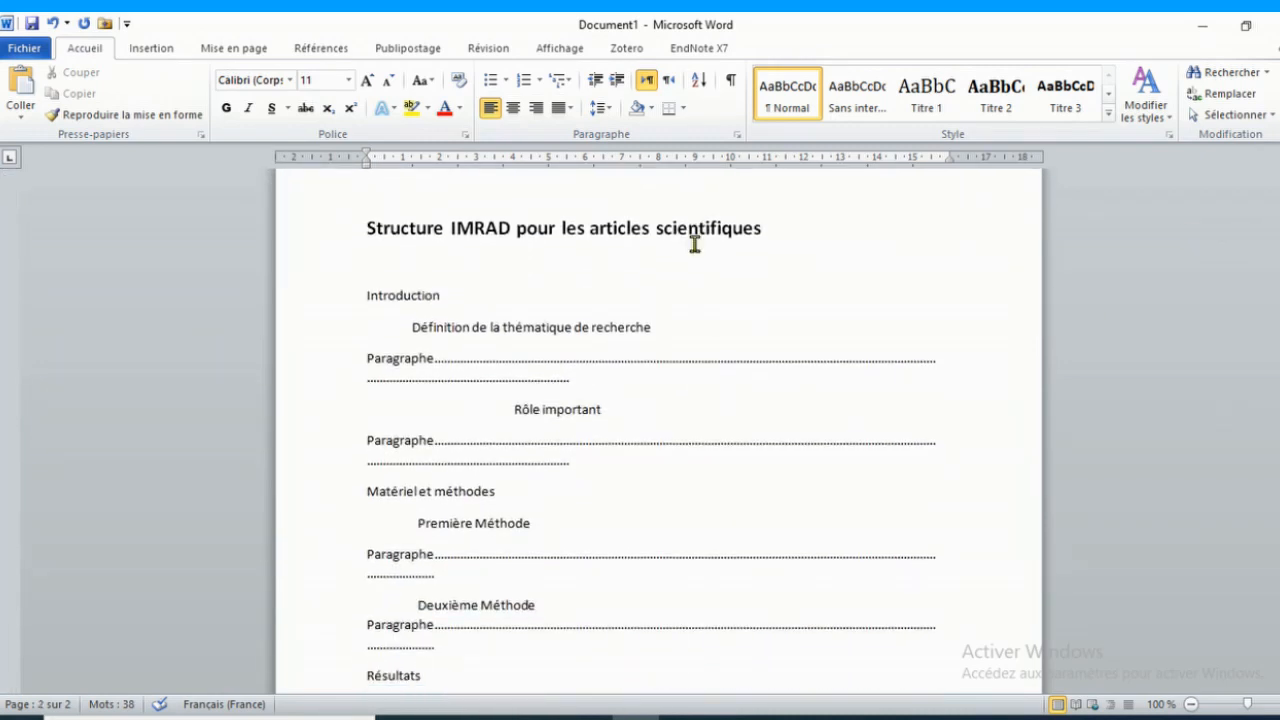
{"action": "left_click", "coordinate": [367, 228]}
{"action": "left_click_drag", "start_coordinate": [369, 228], "coordinate": [712, 251]}
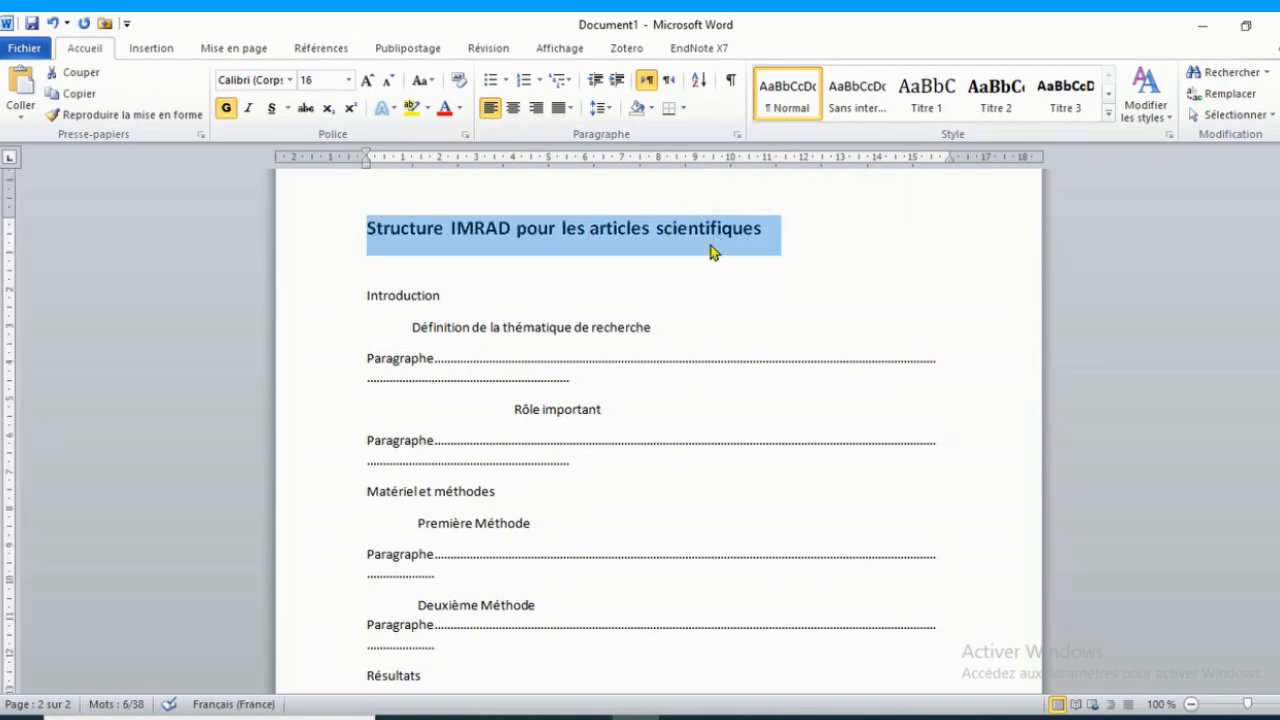
{"action": "left_click", "coordinate": [632, 328]}
{"action": "left_click_drag", "start_coordinate": [1278, 454], "coordinate": [1278, 190]}
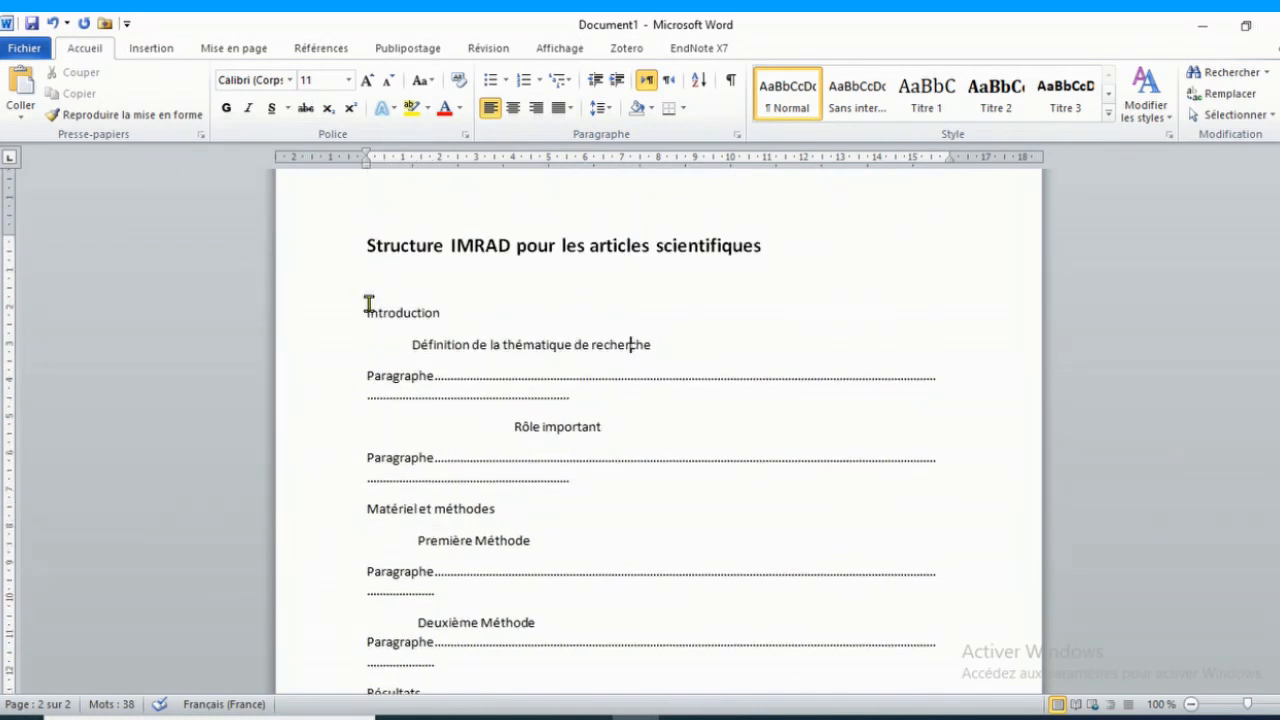
Apply the Titre 1 style to the "Introduction" heading.
{"action": "left_click_drag", "start_coordinate": [366, 309], "coordinate": [423, 360]}
{"action": "left_click", "coordinate": [409, 343]}
{"action": "left_click_drag", "start_coordinate": [362, 315], "coordinate": [443, 322]}
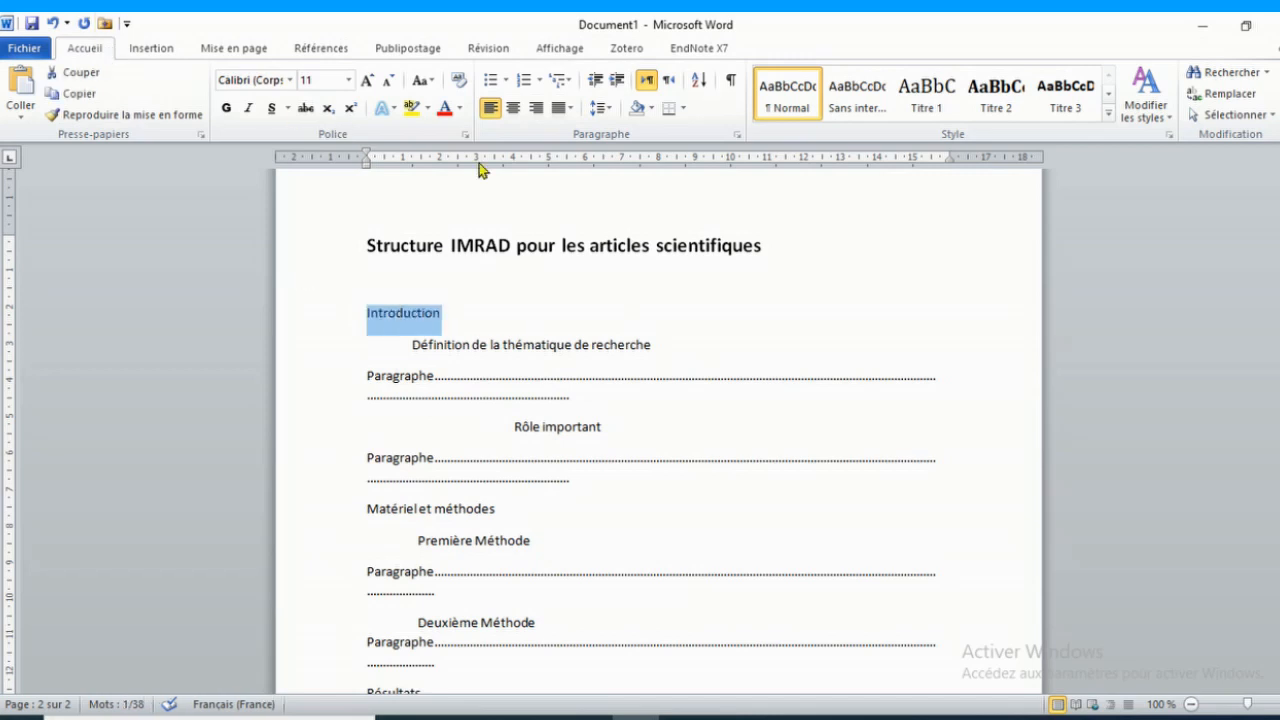
{"action": "left_click", "coordinate": [930, 104]}
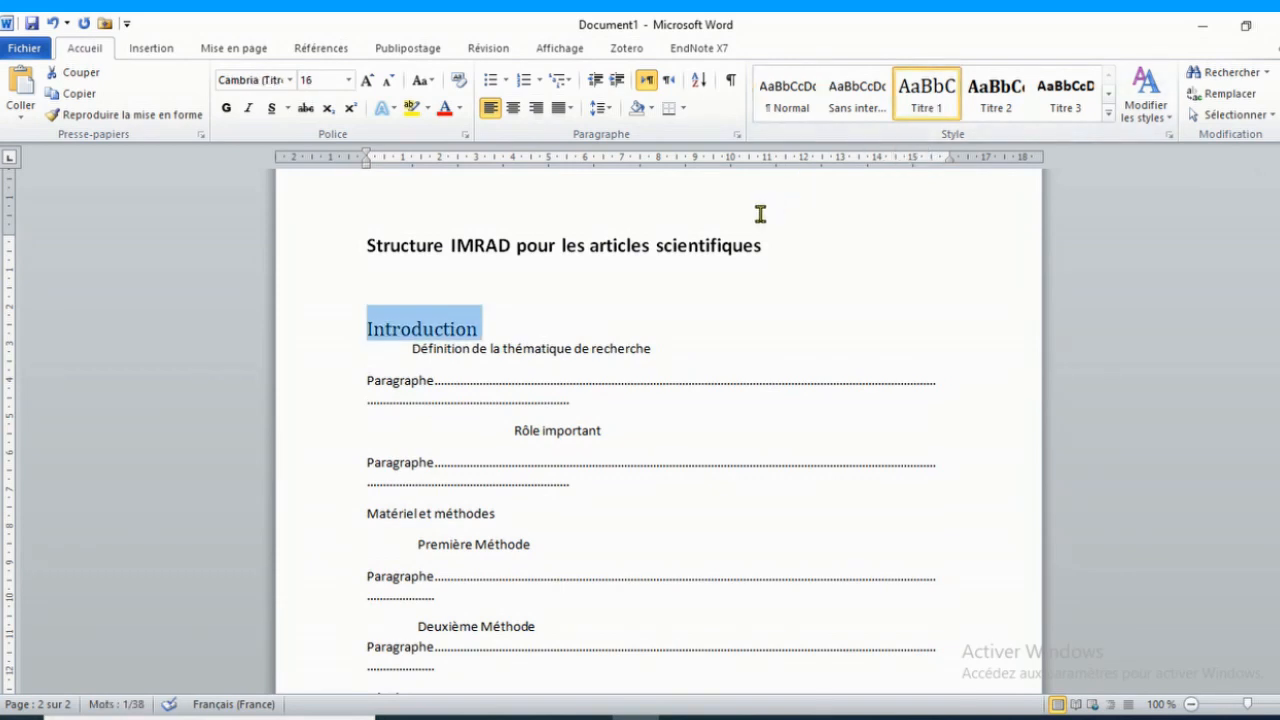
Apply the Titre 2 style to "Définition de la thématique de recherche" and the Titre 3 style to "Rôle important".
{"action": "left_click_drag", "start_coordinate": [410, 349], "coordinate": [665, 349]}
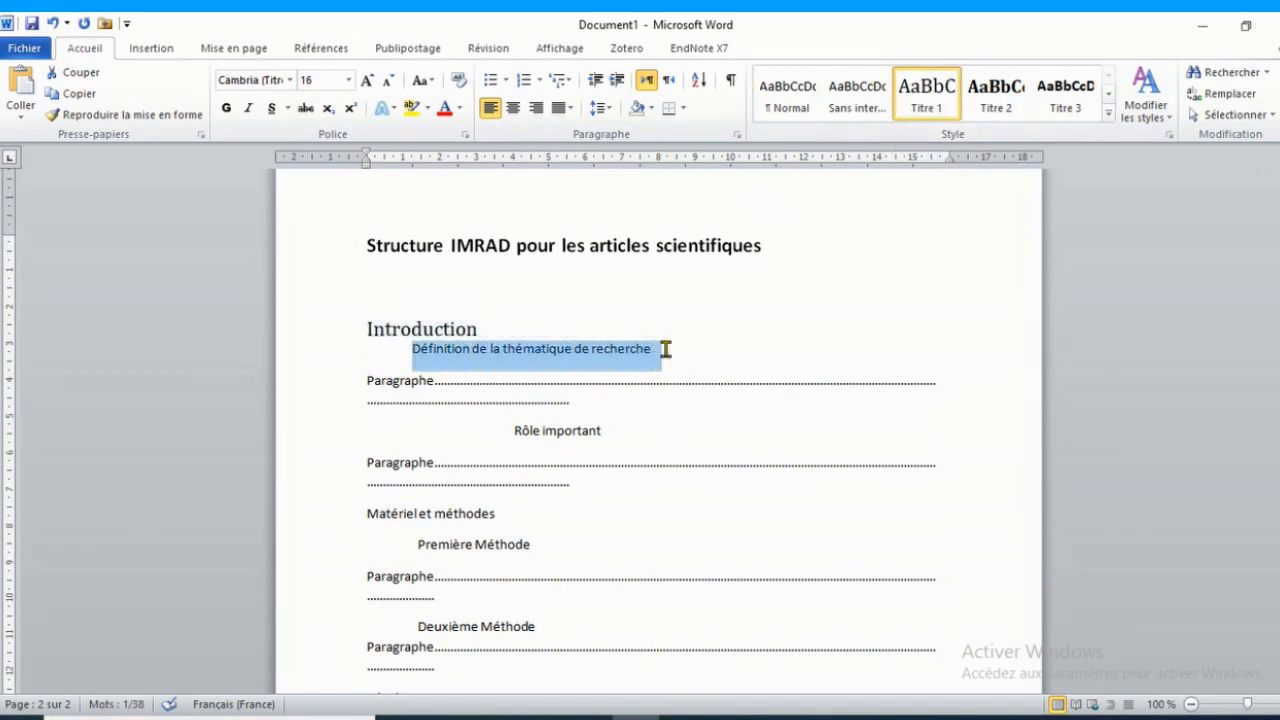
{"action": "left_click", "coordinate": [990, 116]}
{"action": "left_click", "coordinate": [990, 116]}
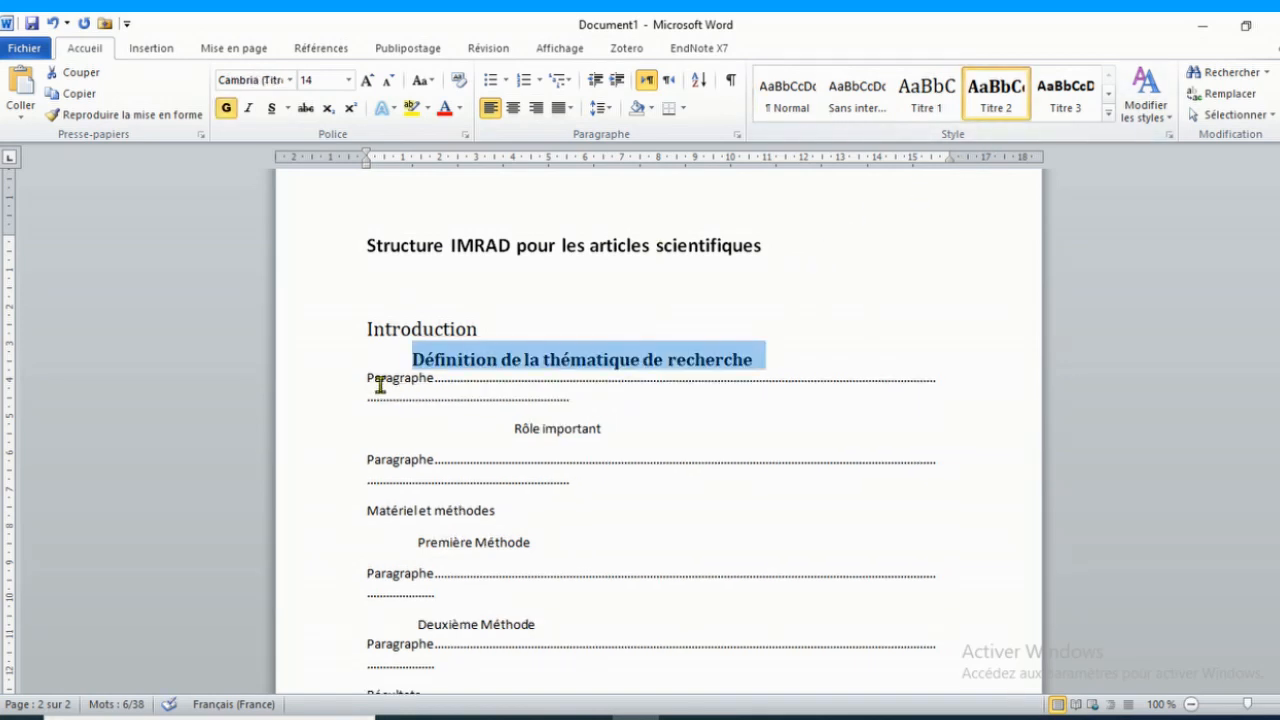
{"action": "triple_click", "coordinate": [560, 429]}
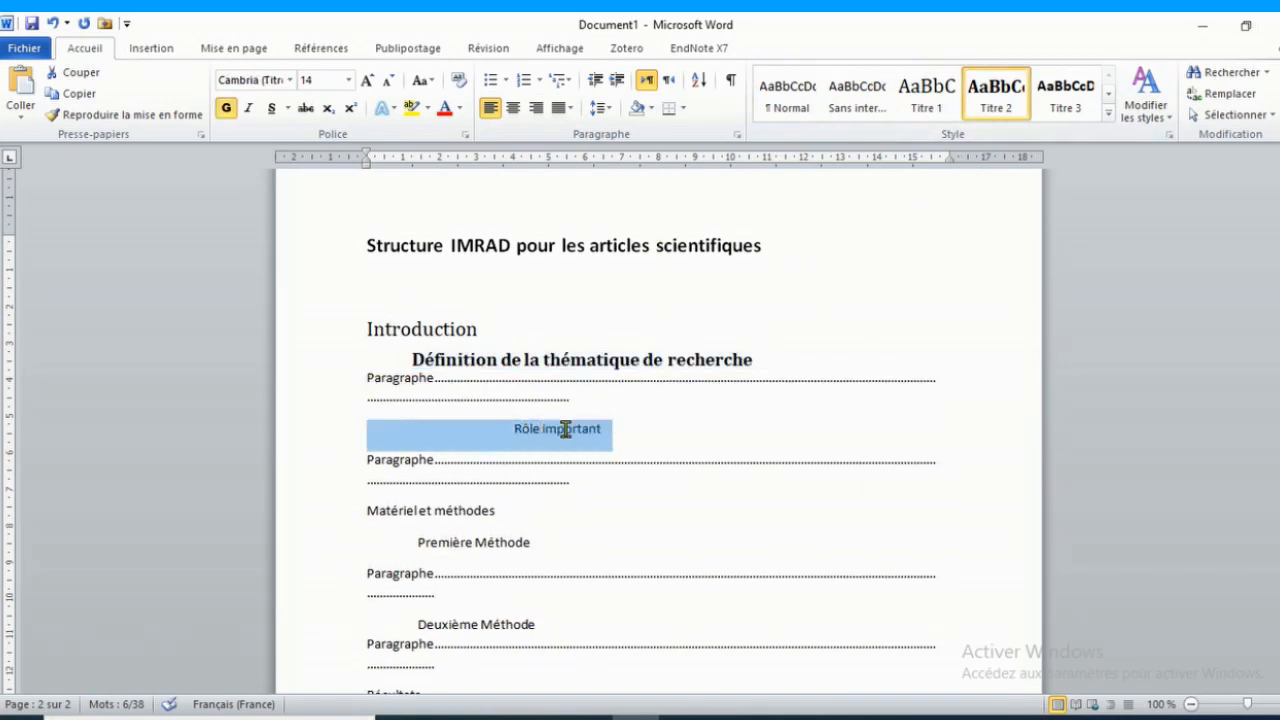
{"action": "left_click", "coordinate": [1064, 88]}
Apply Titre 1 to "Matériel et méthodes" and Titre 2 to its subheadings "Première Méthode" and "Deuxième Méthode".
{"action": "left_click_drag", "start_coordinate": [363, 497], "coordinate": [456, 495]}
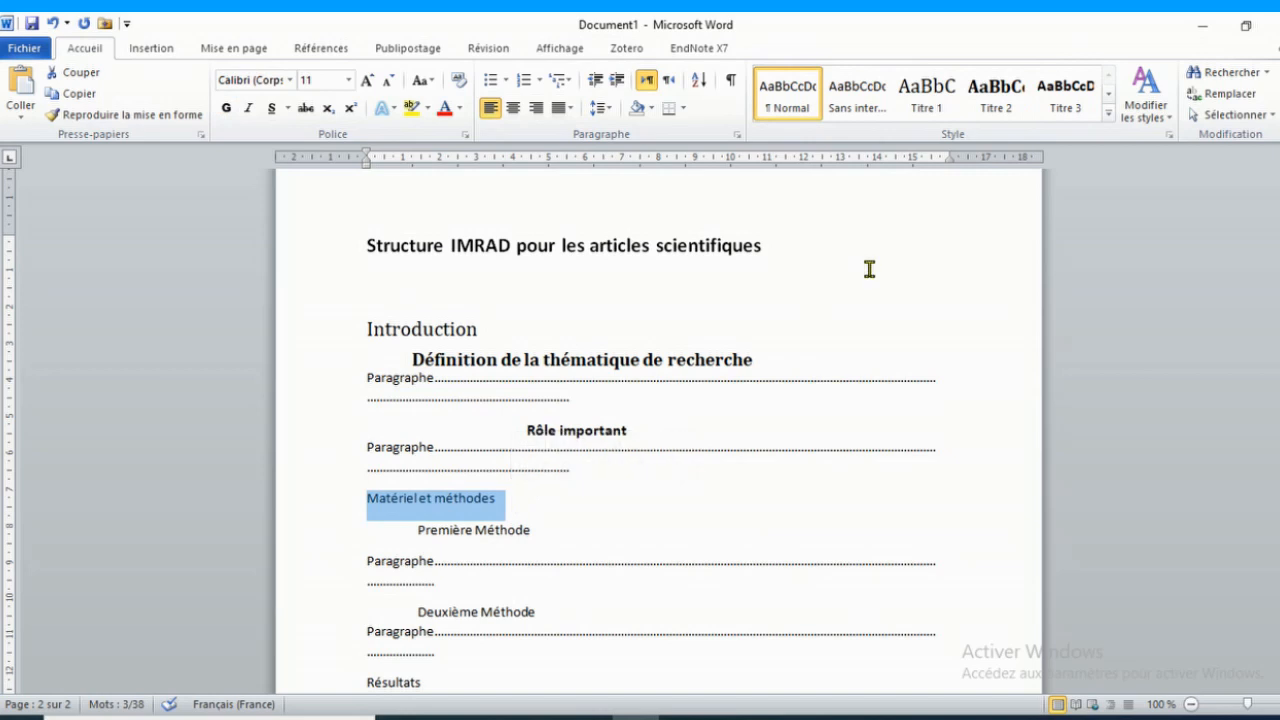
{"action": "left_click", "coordinate": [927, 100]}
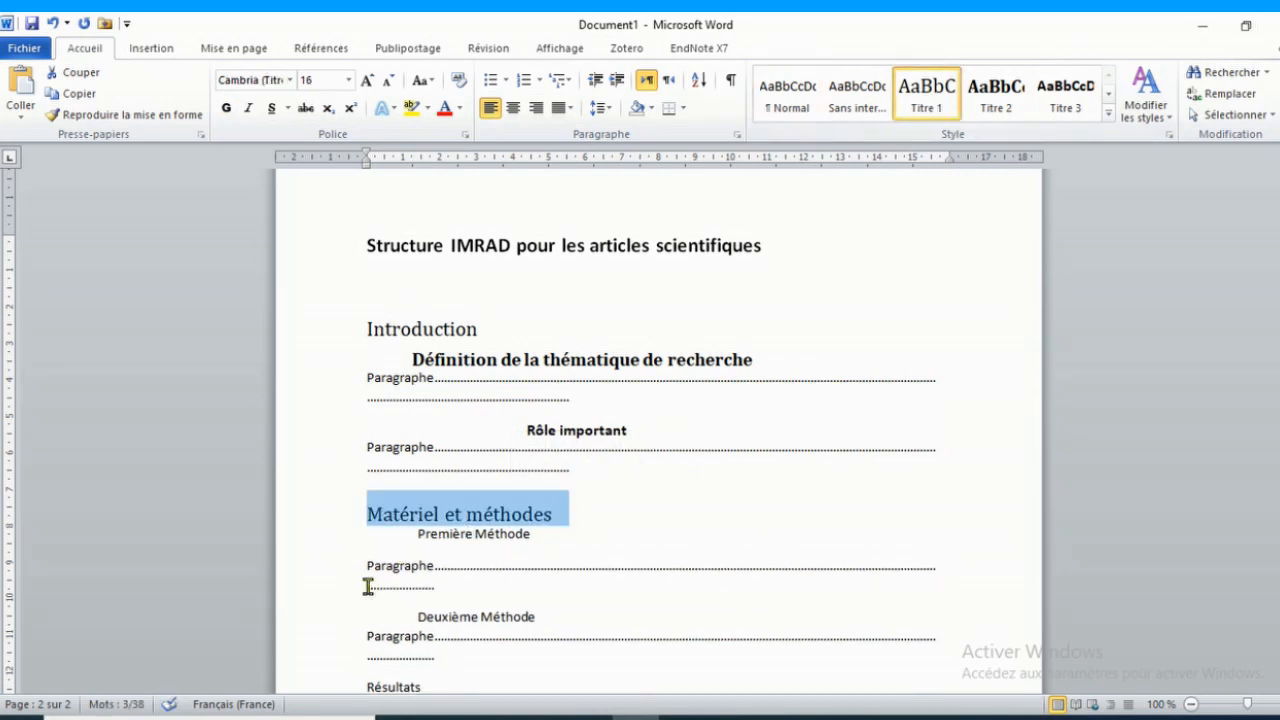
{"action": "left_click_drag", "start_coordinate": [417, 534], "coordinate": [540, 532]}
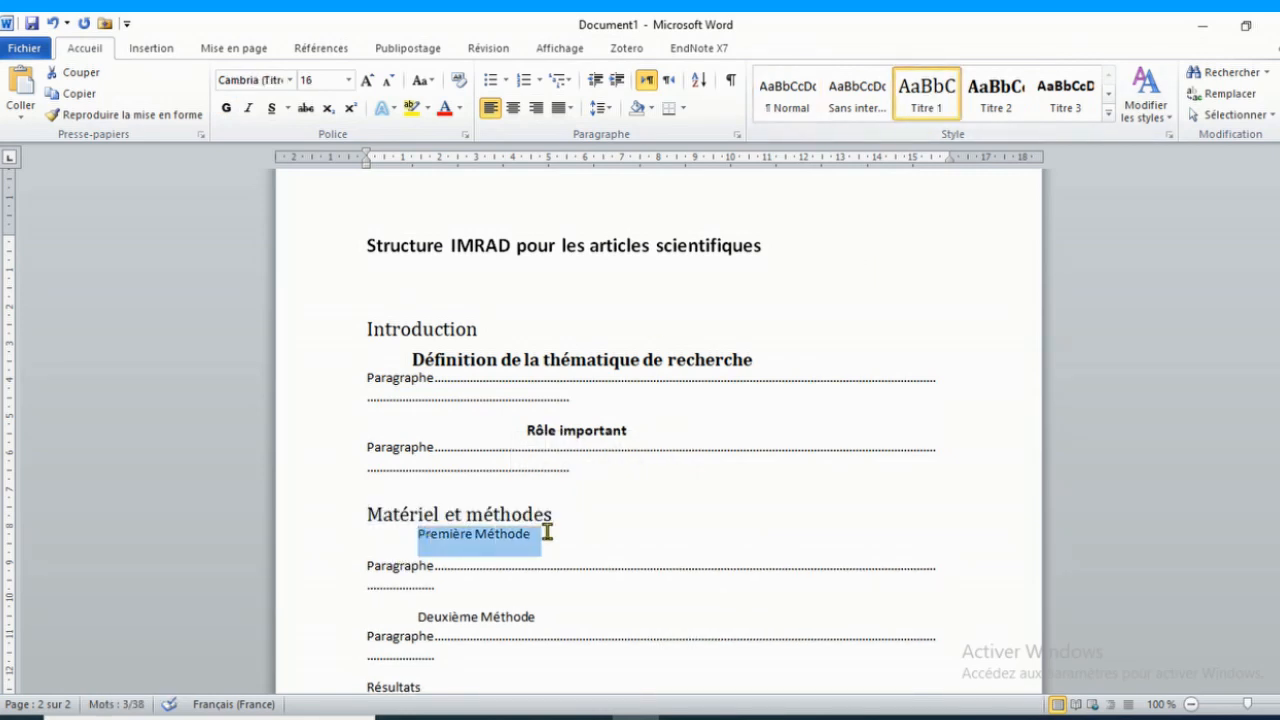
{"action": "left_click", "coordinate": [997, 103]}
{"action": "left_click_drag", "start_coordinate": [404, 613], "coordinate": [511, 617]}
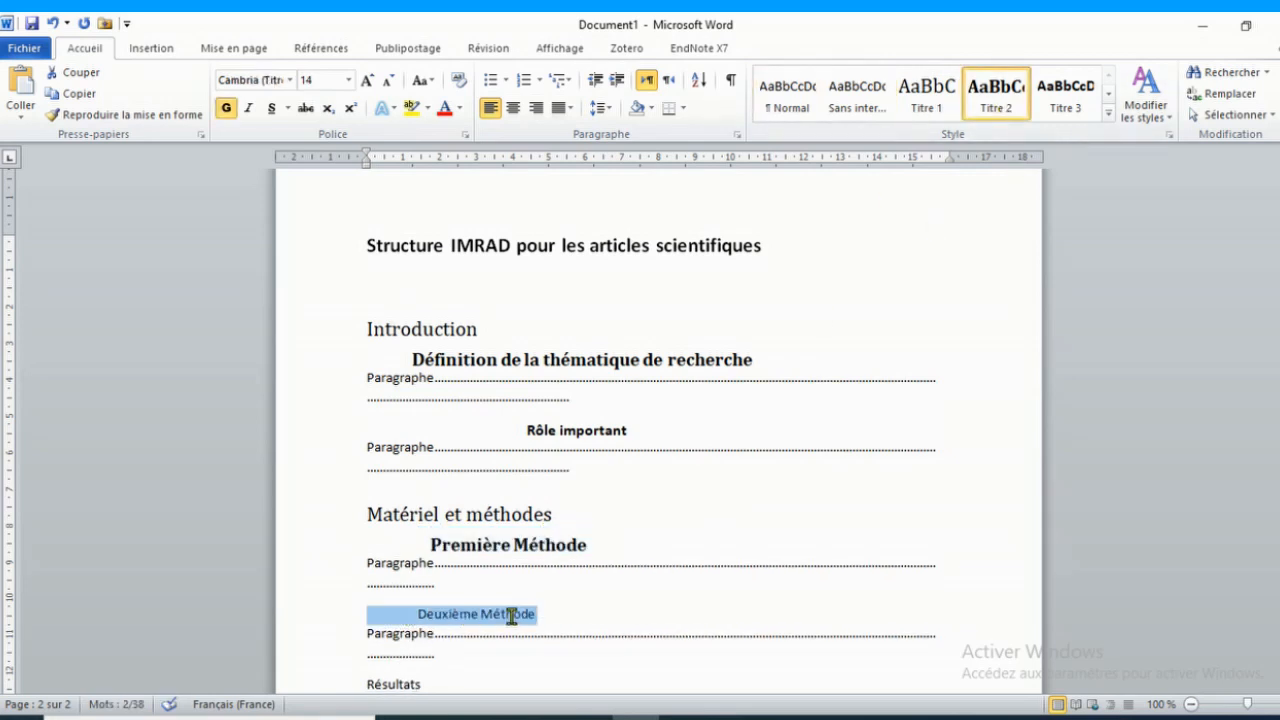
{"action": "left_click", "coordinate": [996, 94]}
Apply Titre 1 to the "Résultats" heading and Titre 2 to its subheadings "Résultats 1" and "Résultats 2".
{"action": "left_click_drag", "start_coordinate": [365, 689], "coordinate": [425, 689]}
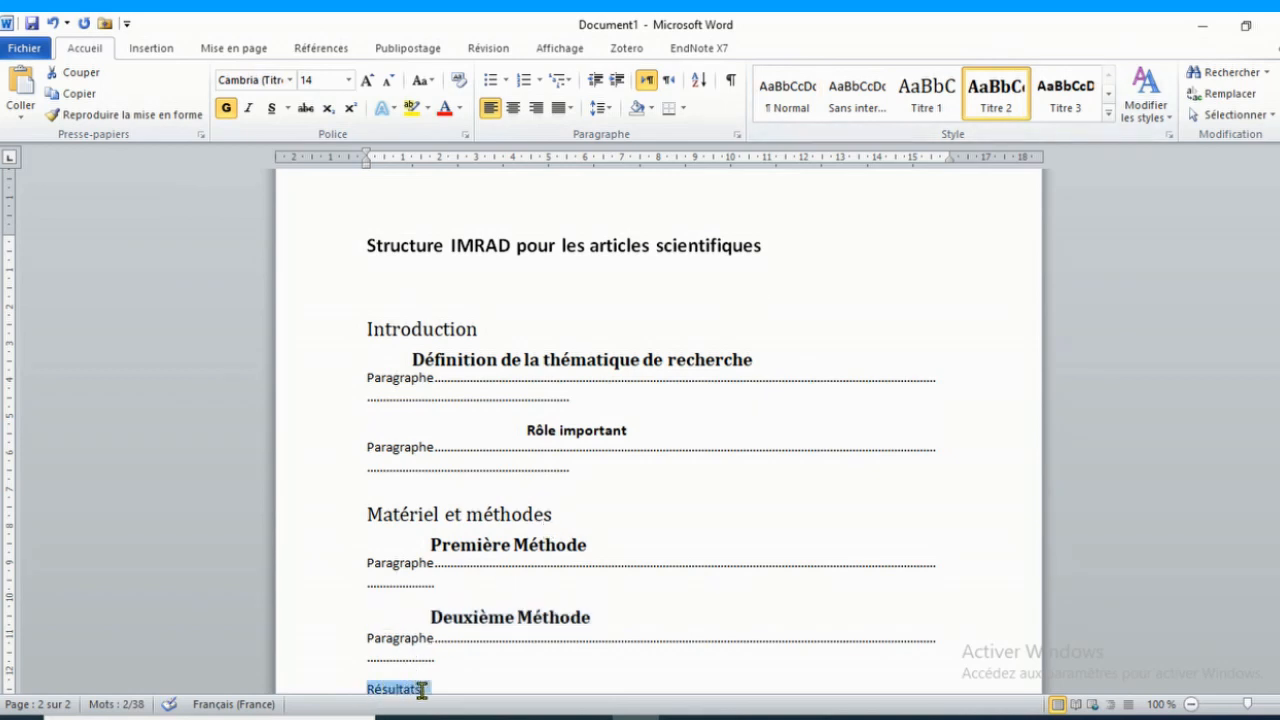
{"action": "left_click", "coordinate": [945, 97]}
{"action": "left_click", "coordinate": [945, 97]}
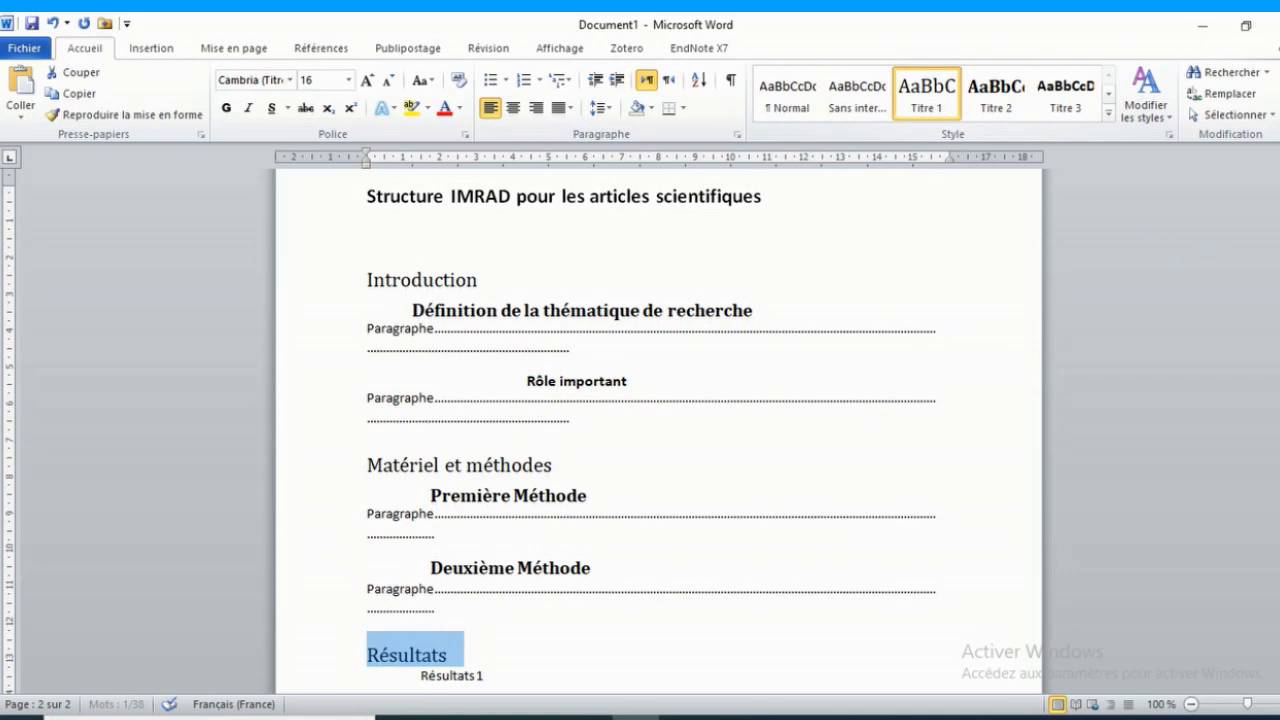
{"action": "left_click_drag", "start_coordinate": [1277, 425], "coordinate": [1277, 495]}
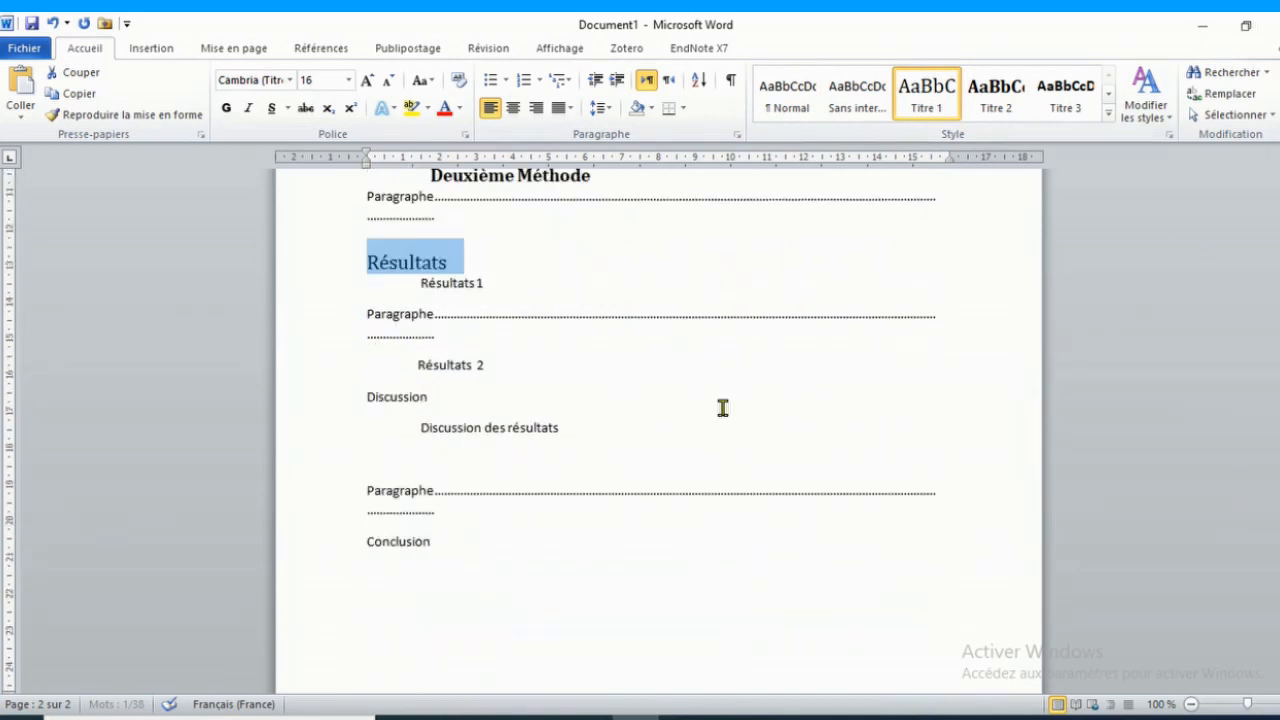
{"action": "left_click_drag", "start_coordinate": [418, 284], "coordinate": [494, 285]}
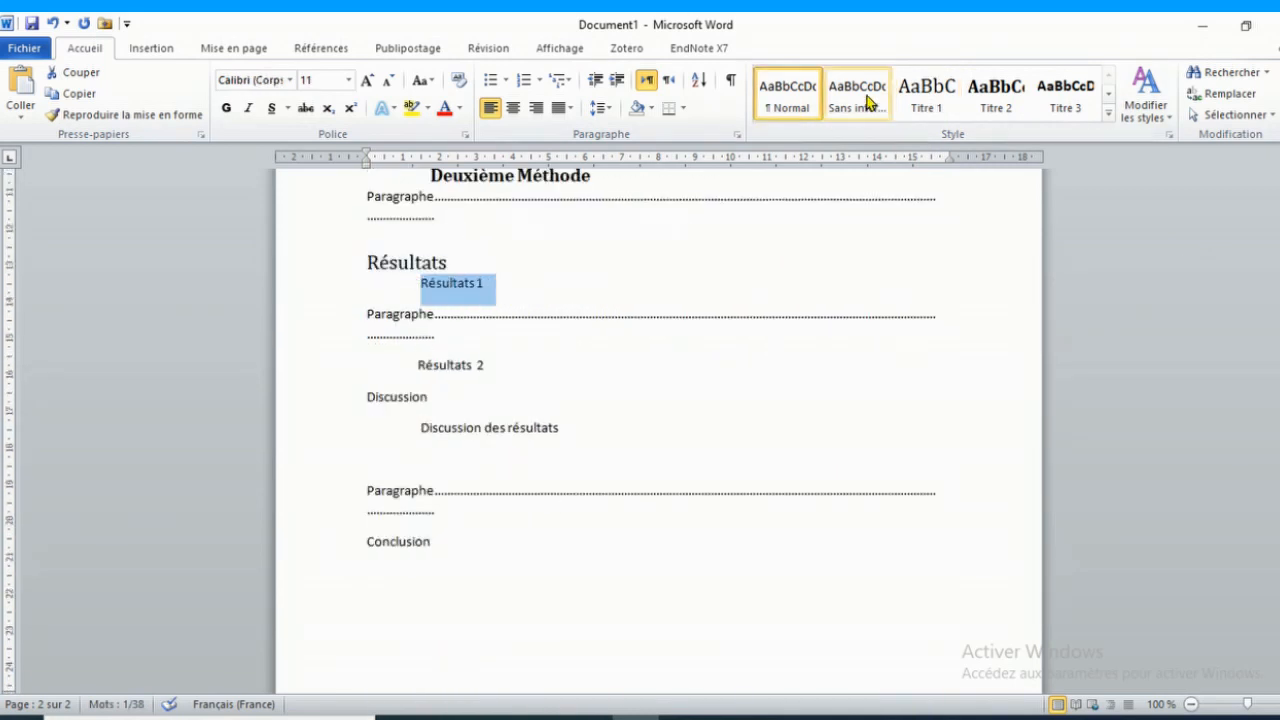
{"action": "left_click", "coordinate": [983, 100]}
{"action": "left_click_drag", "start_coordinate": [412, 362], "coordinate": [486, 363]}
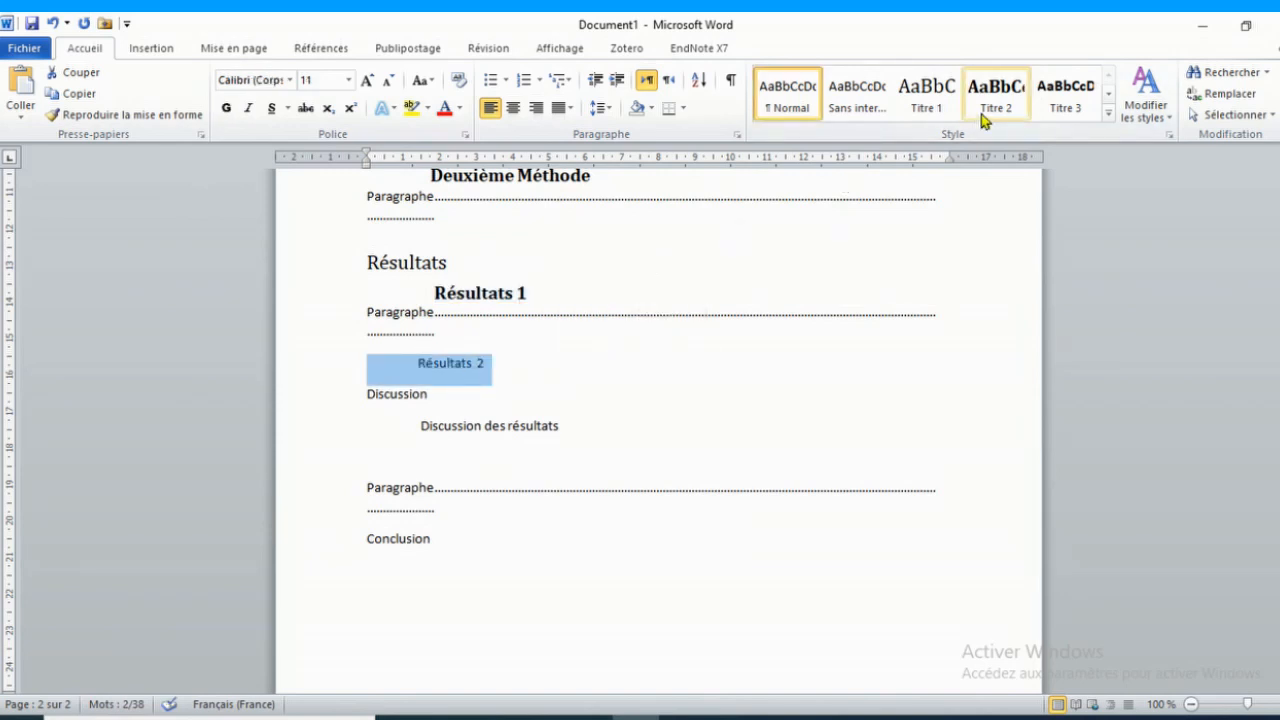
{"action": "left_click", "coordinate": [985, 110]}
Apply Titre 1 to the "Discussion" heading and Titre 2 to its subheading "Discussion des résultats".
{"action": "left_click_drag", "start_coordinate": [364, 384], "coordinate": [442, 384]}
{"action": "left_click", "coordinate": [923, 104]}
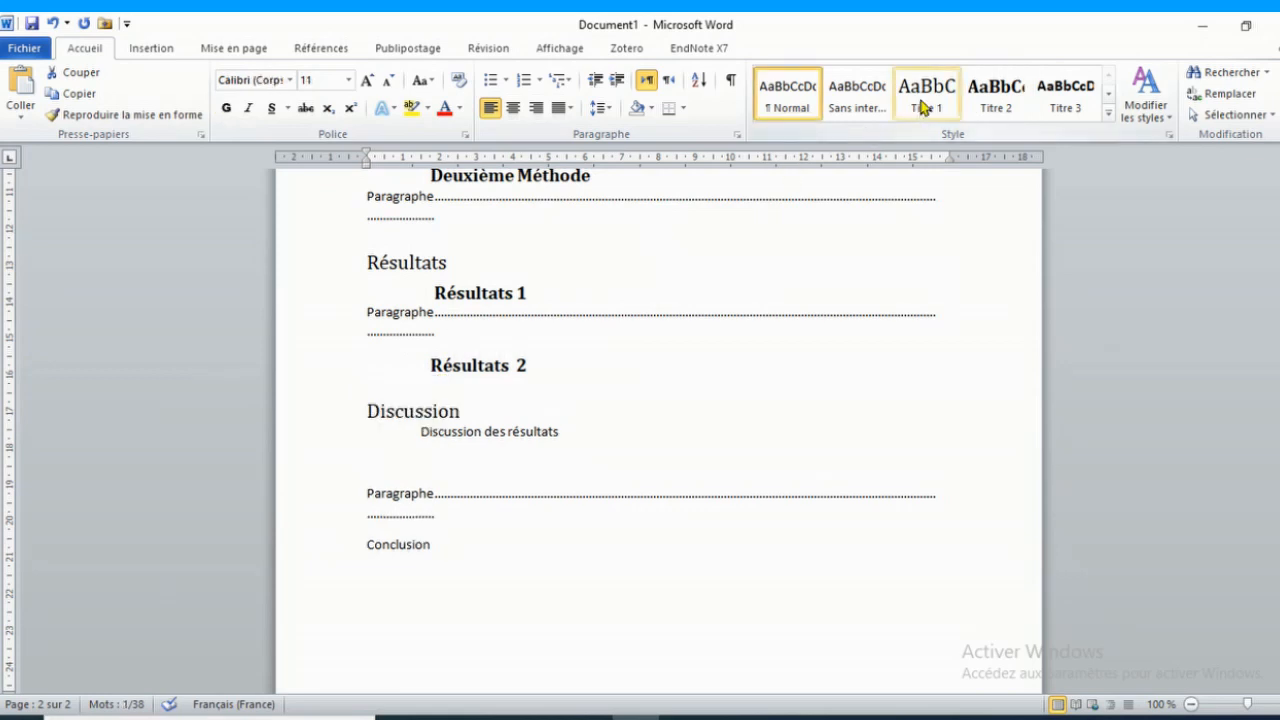
{"action": "left_click", "coordinate": [923, 104]}
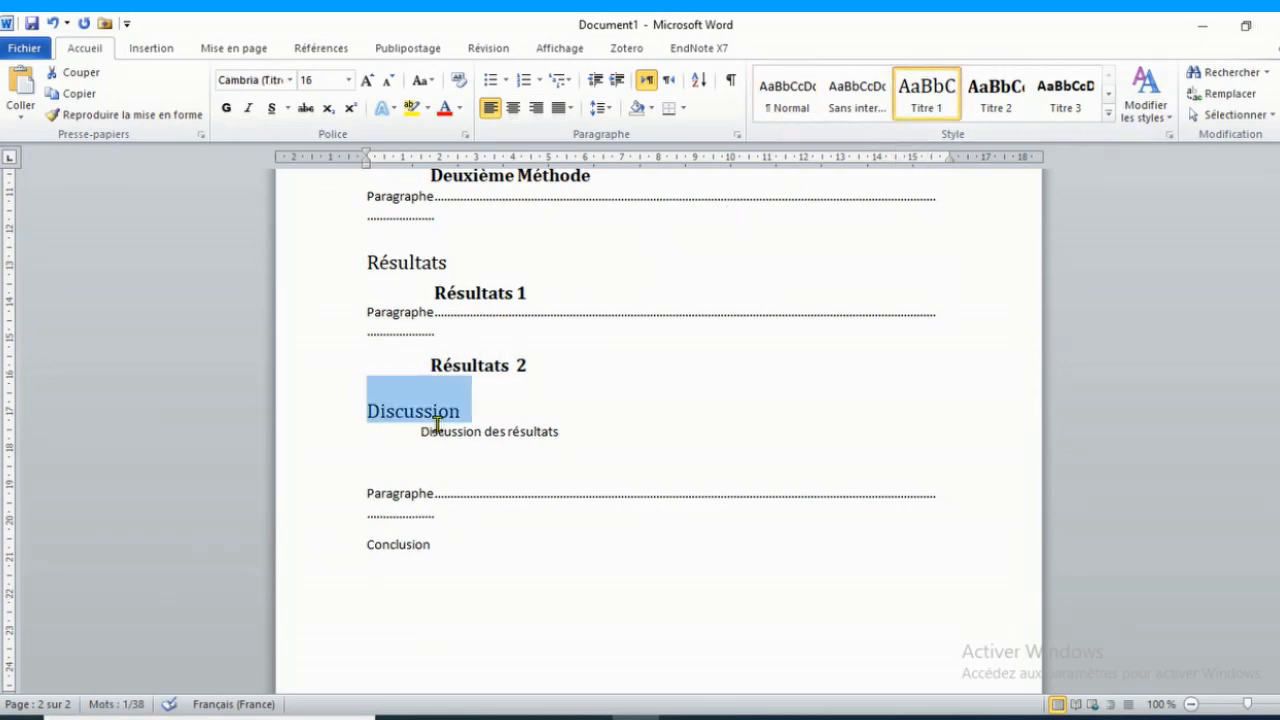
{"action": "left_click_drag", "start_coordinate": [368, 432], "coordinate": [529, 437]}
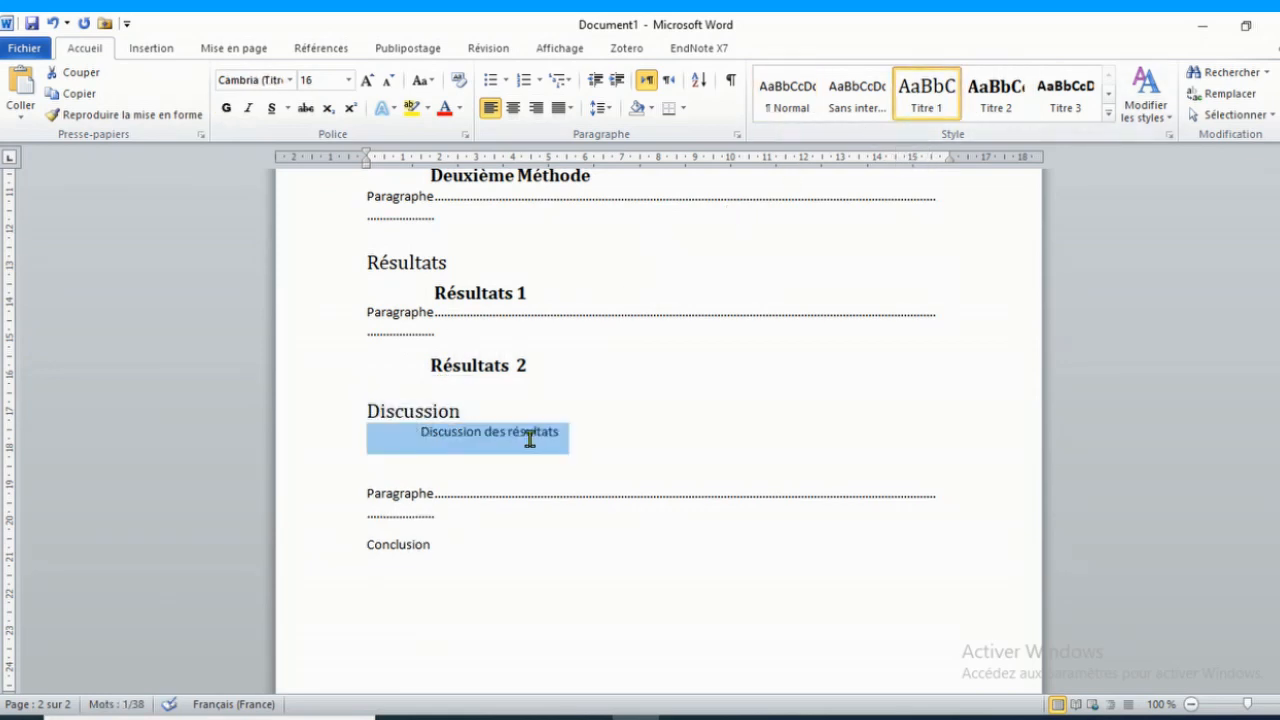
{"action": "left_click", "coordinate": [1000, 100]}
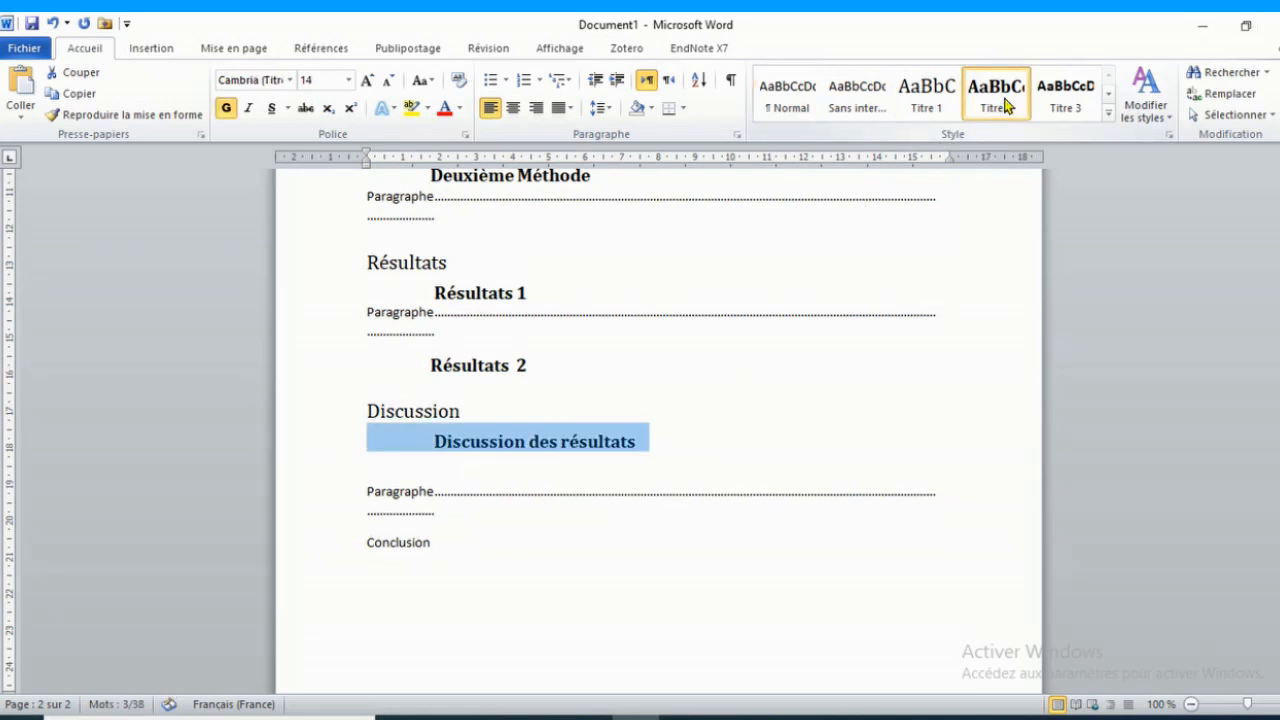
Add the subheading "Sous titre 1" under "Discussion des résultats" and apply the Titre 3 style to it.
{"action": "left_click", "coordinate": [508, 459]}
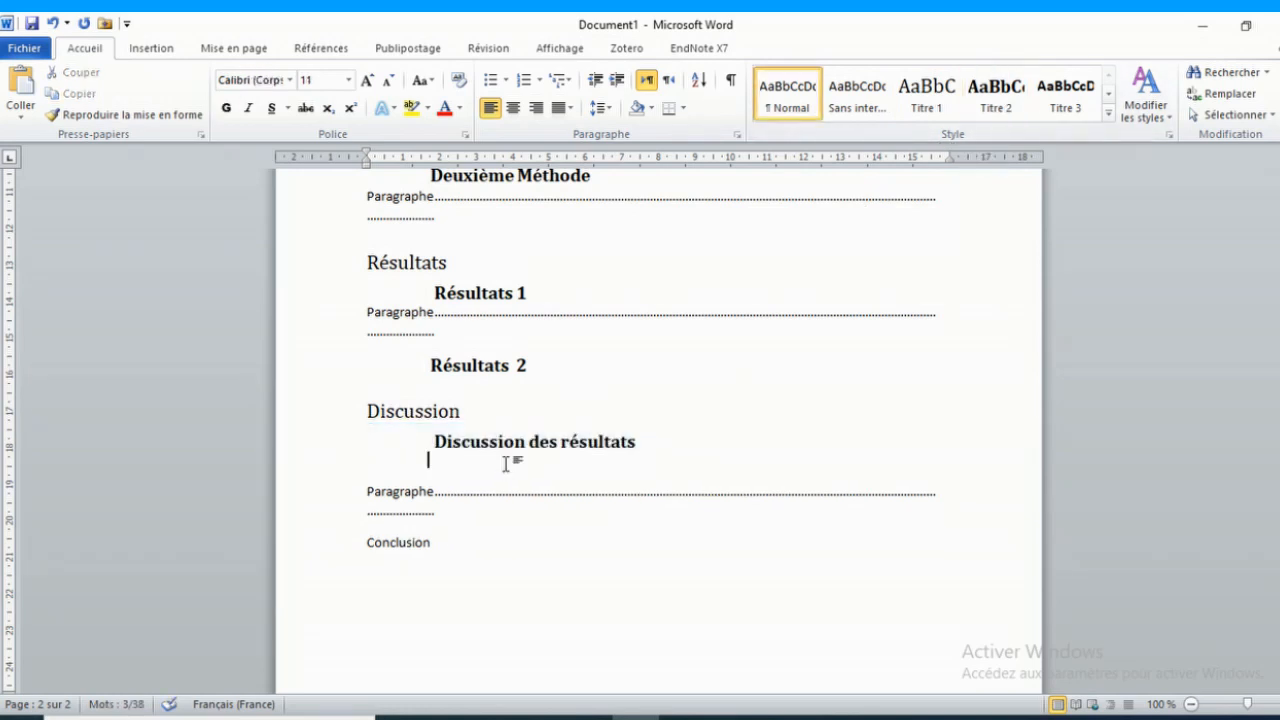
{"action": "type", "text": "Soustitre 1"}
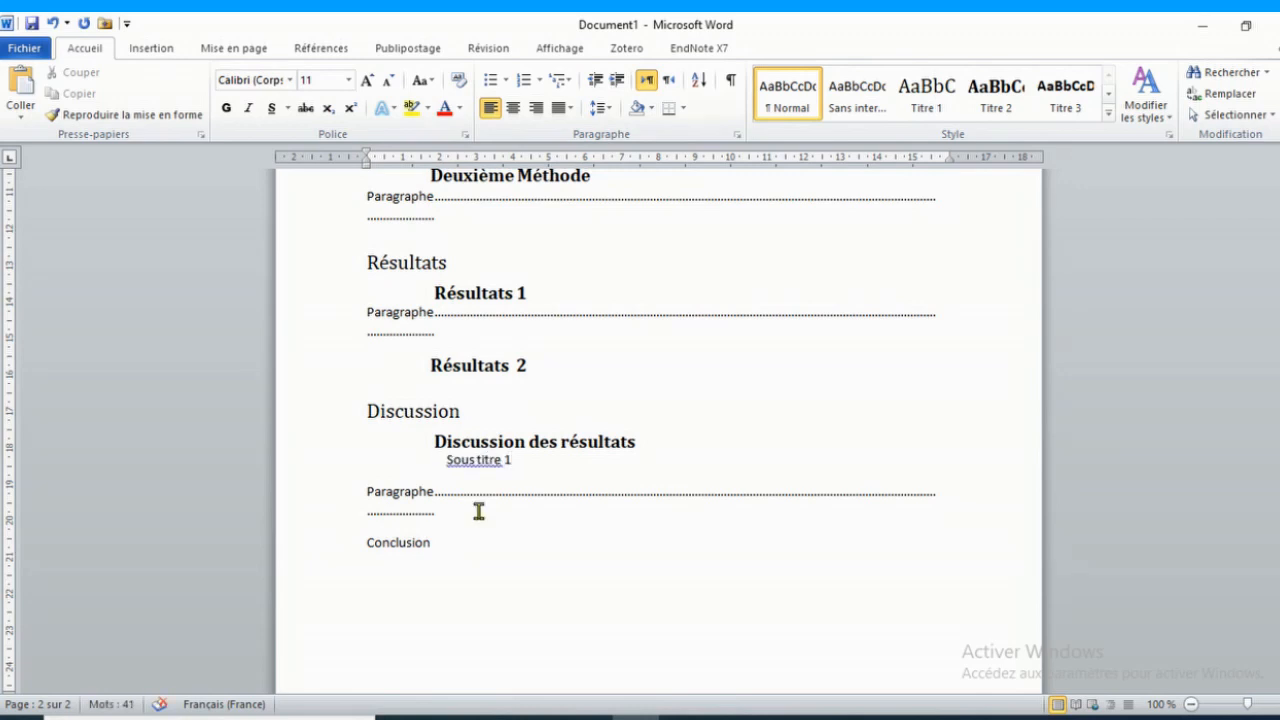
{"action": "left_click_drag", "start_coordinate": [511, 460], "coordinate": [447, 463]}
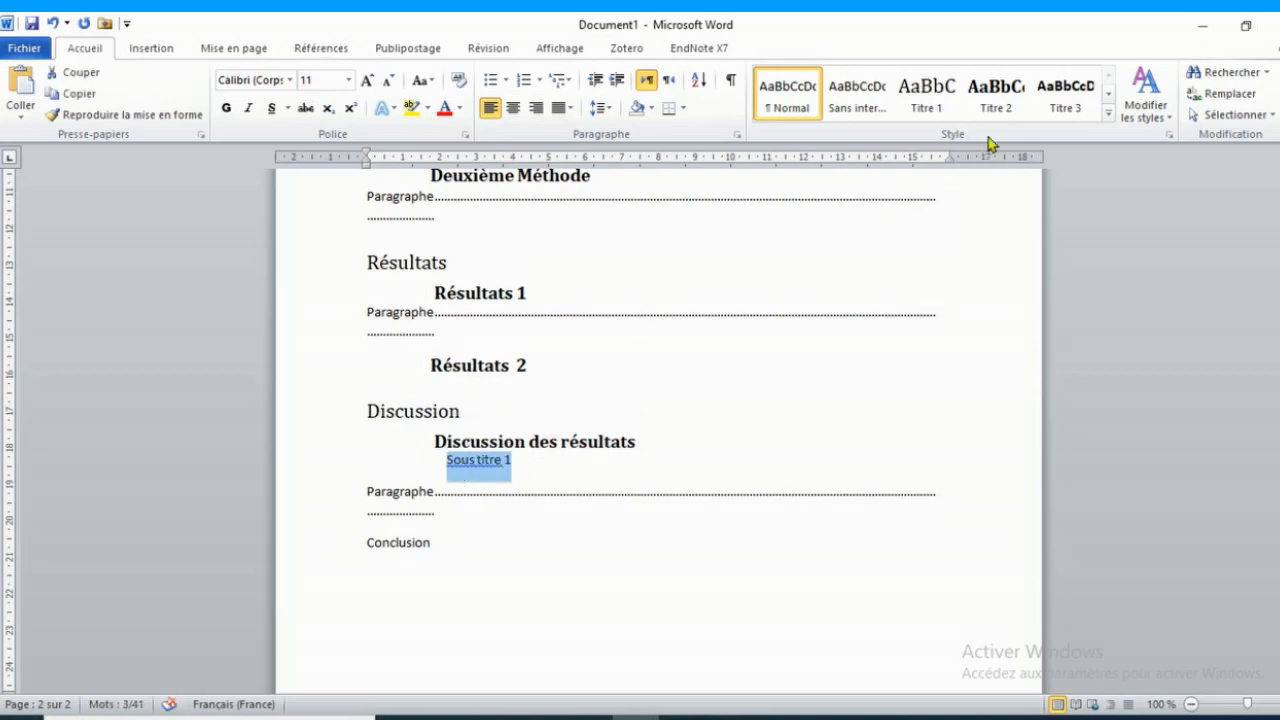
{"action": "left_click", "coordinate": [1040, 108]}
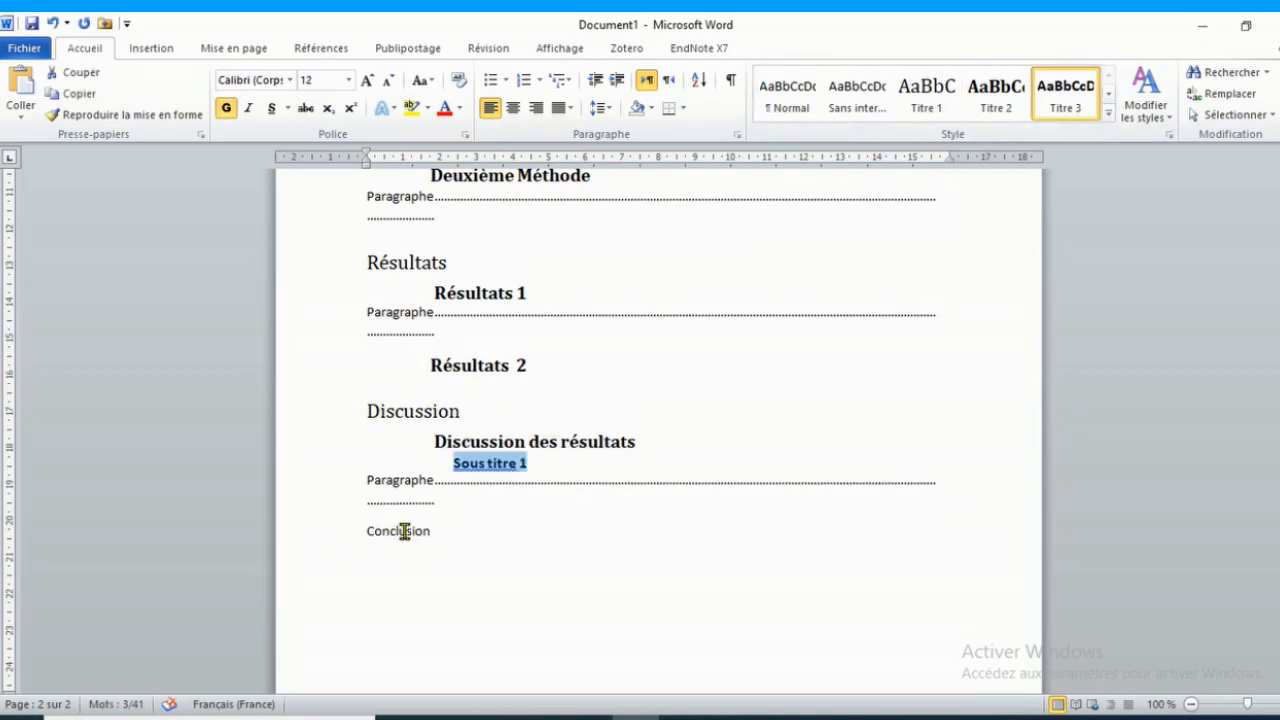
Apply the Titre 1 style to the "Conclusion" heading at the end of the article.
{"action": "left_click_drag", "start_coordinate": [357, 529], "coordinate": [432, 534]}
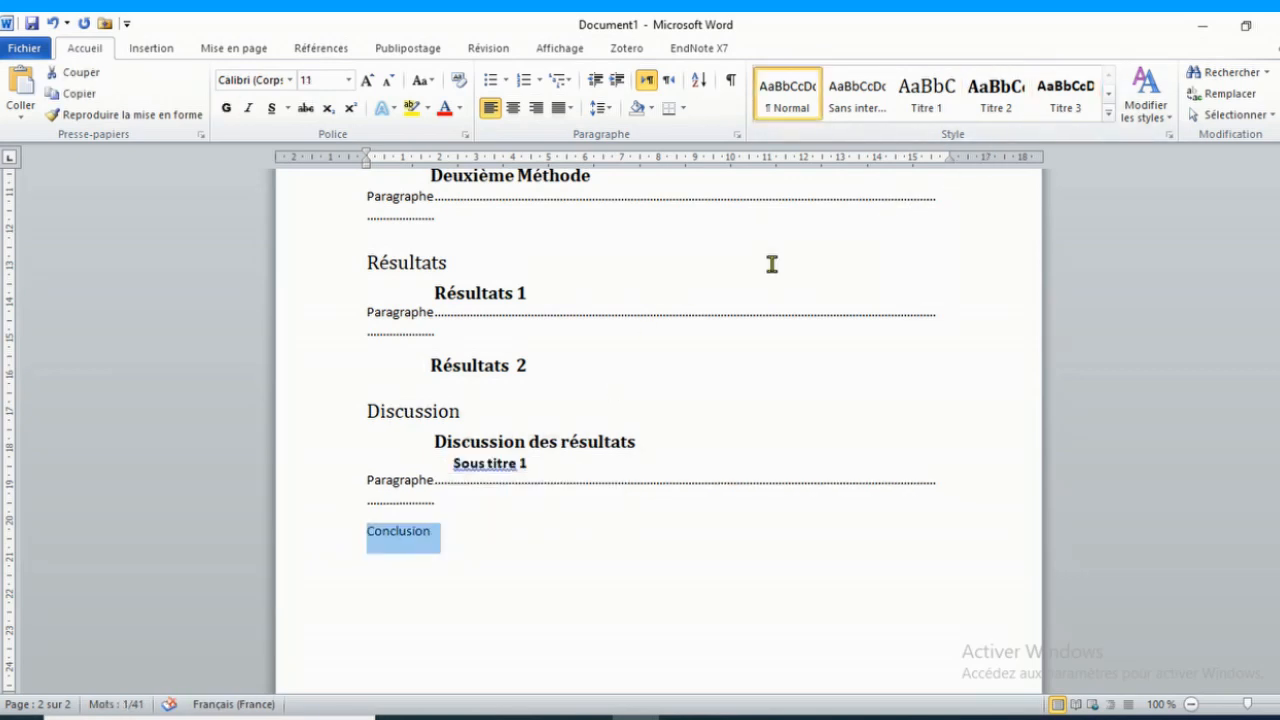
{"action": "left_click", "coordinate": [924, 108]}
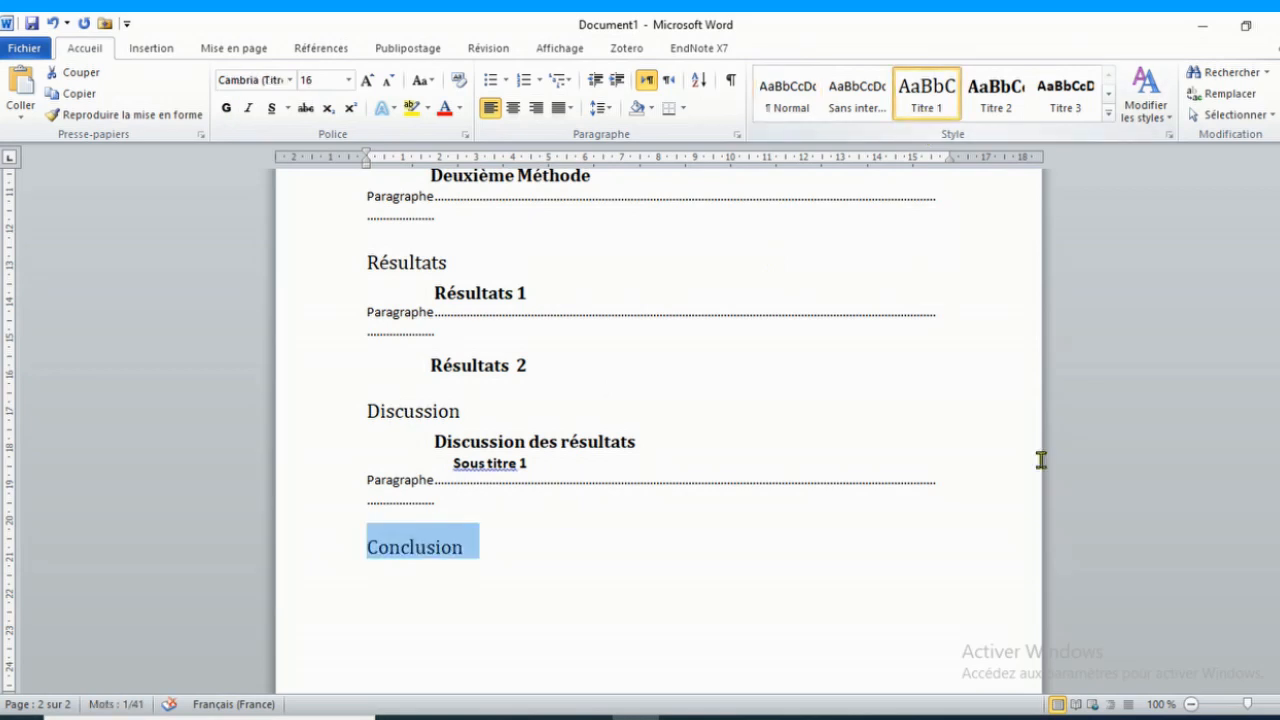
{"action": "left_click_drag", "start_coordinate": [1279, 538], "coordinate": [1279, 497]}
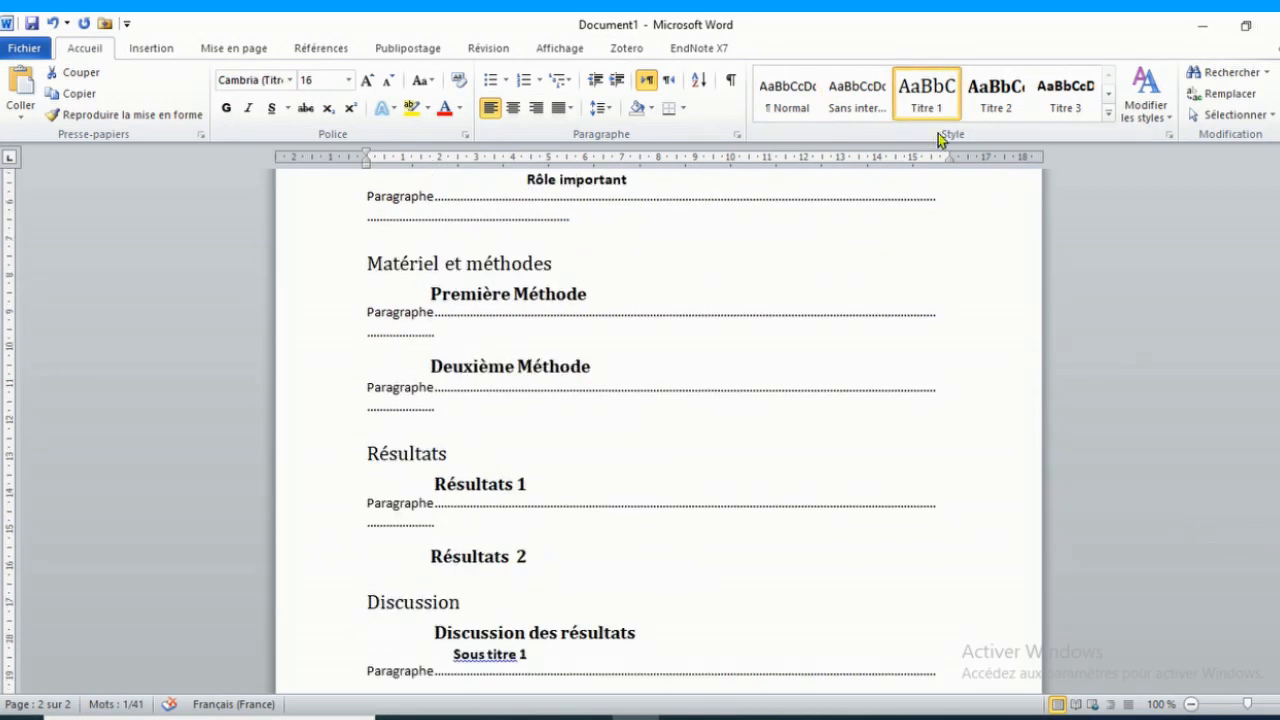
{"action": "left_click", "coordinate": [988, 106]}
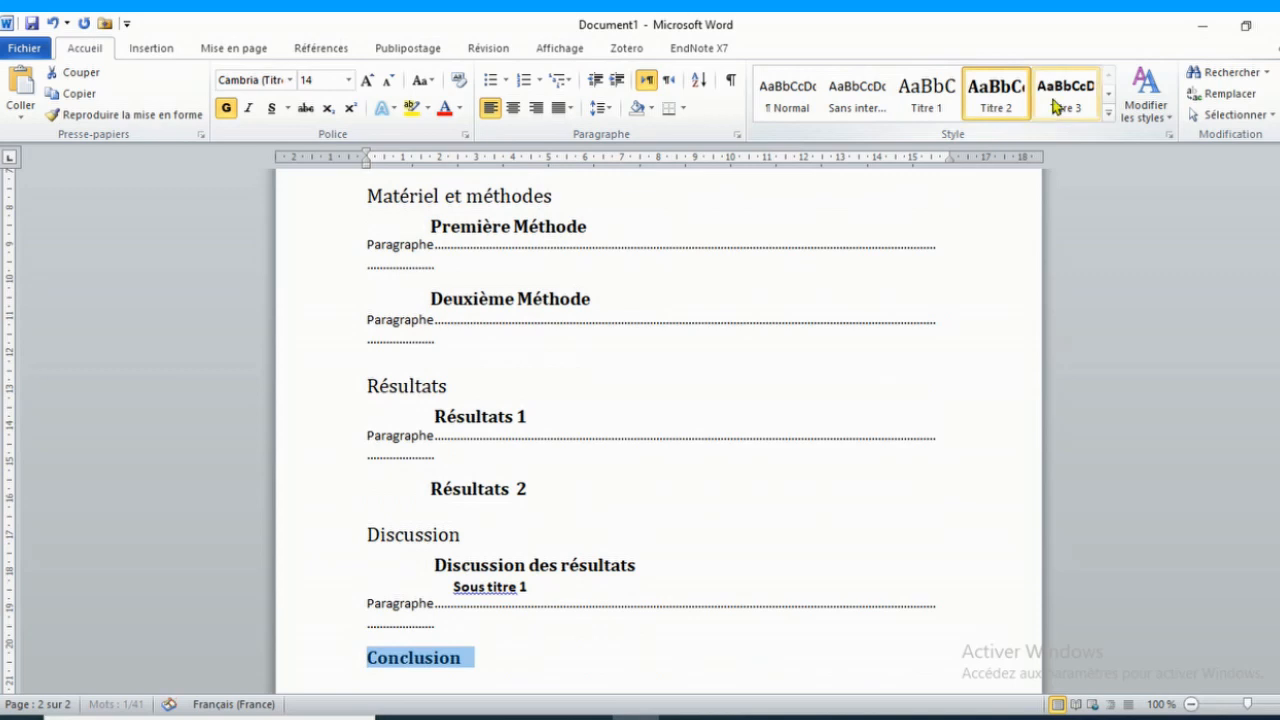
{"action": "left_click", "coordinate": [1107, 118]}
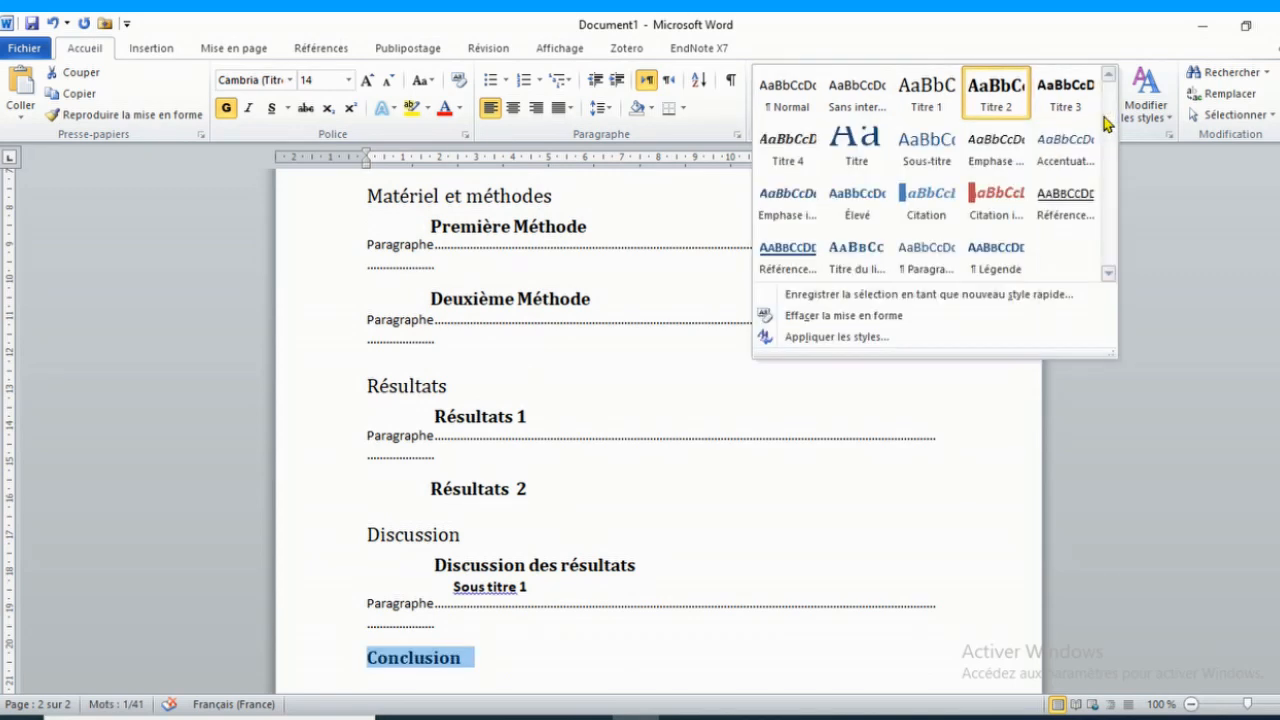
{"action": "right_click", "coordinate": [1018, 108]}
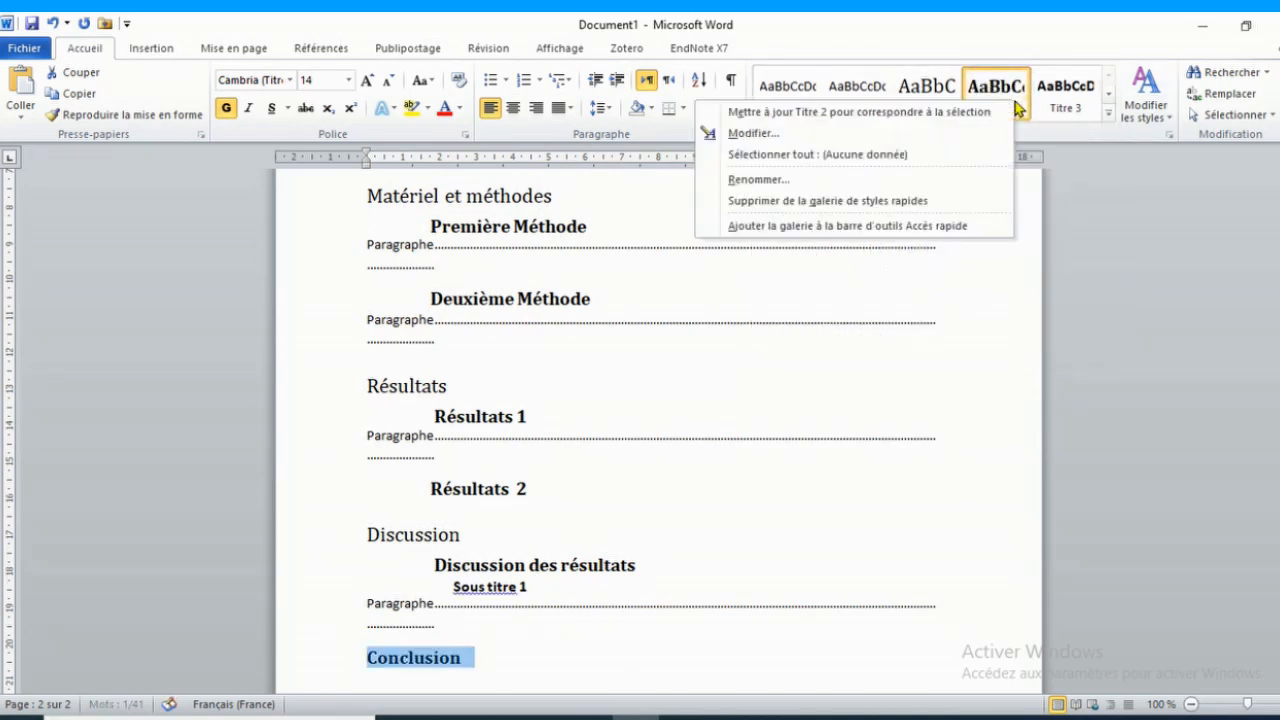
{"action": "left_click", "coordinate": [900, 132]}
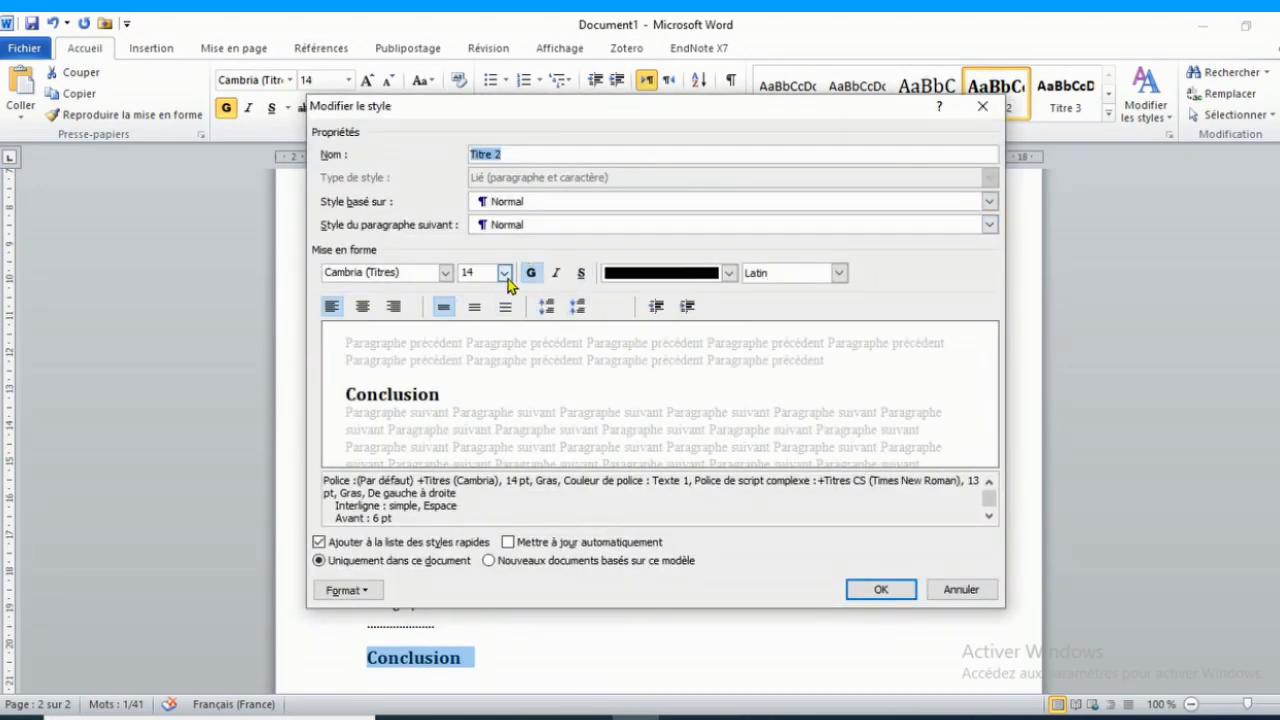
{"action": "left_click", "coordinate": [981, 107]}
{"action": "left_click", "coordinate": [928, 92]}
Modify the Titre 1 style so that its text is bold and its font colour is Automatique.
{"action": "right_click", "coordinate": [930, 96]}
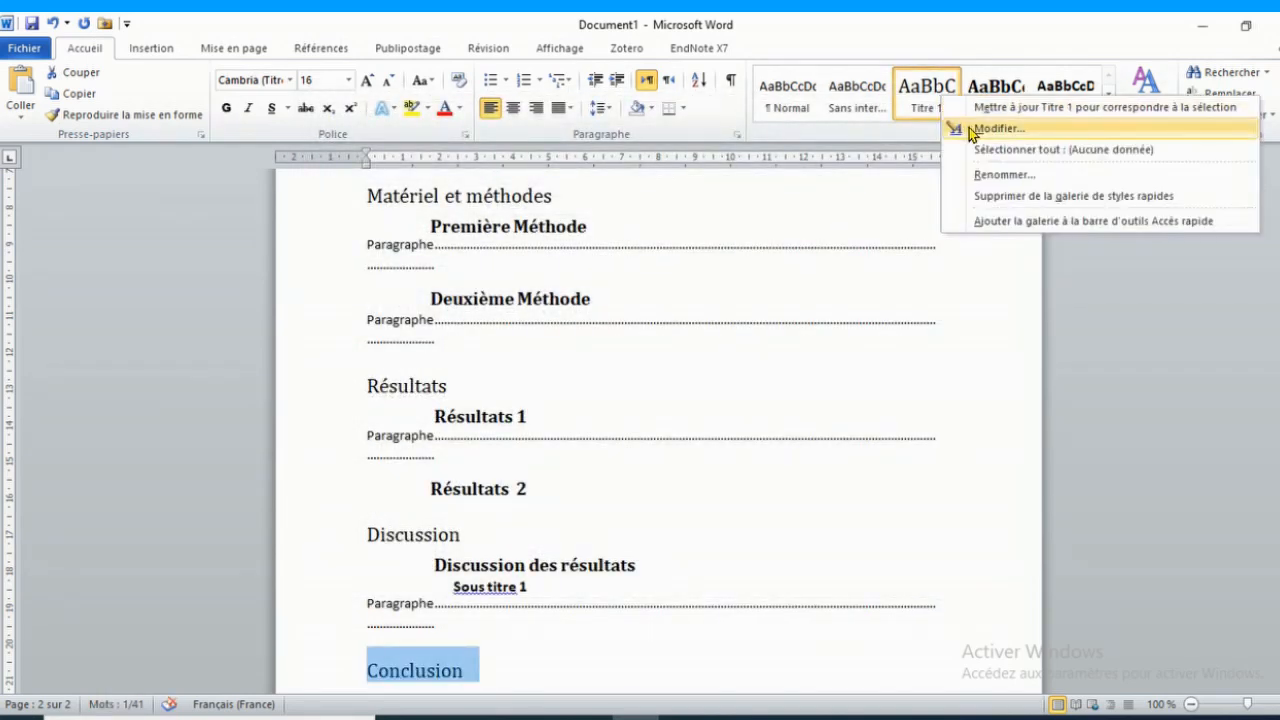
{"action": "left_click", "coordinate": [995, 128]}
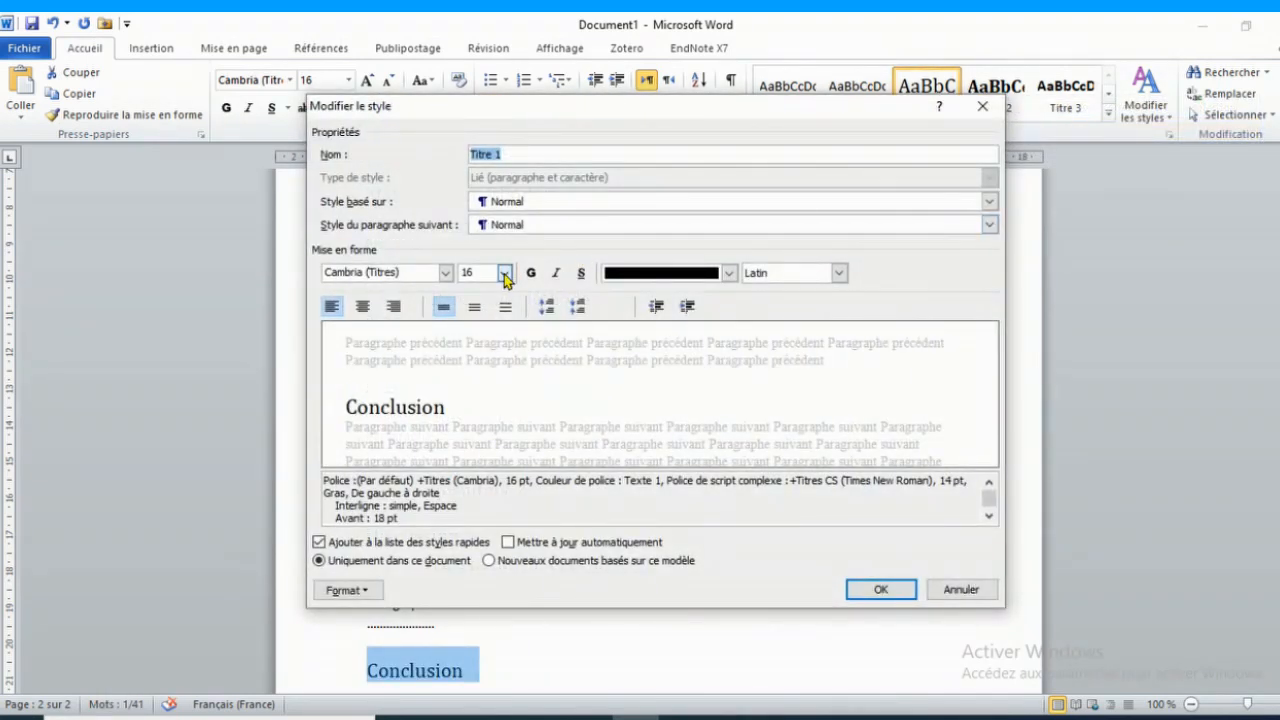
{"action": "left_click", "coordinate": [504, 274]}
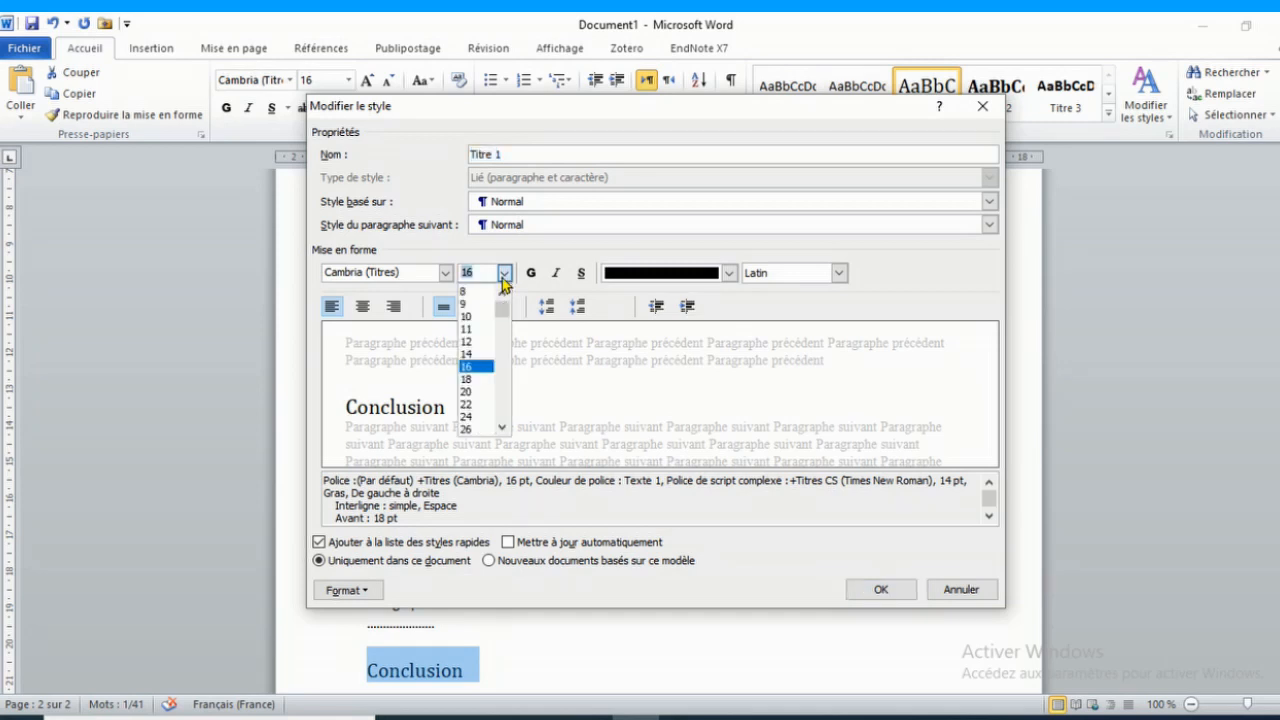
{"action": "left_click", "coordinate": [532, 273]}
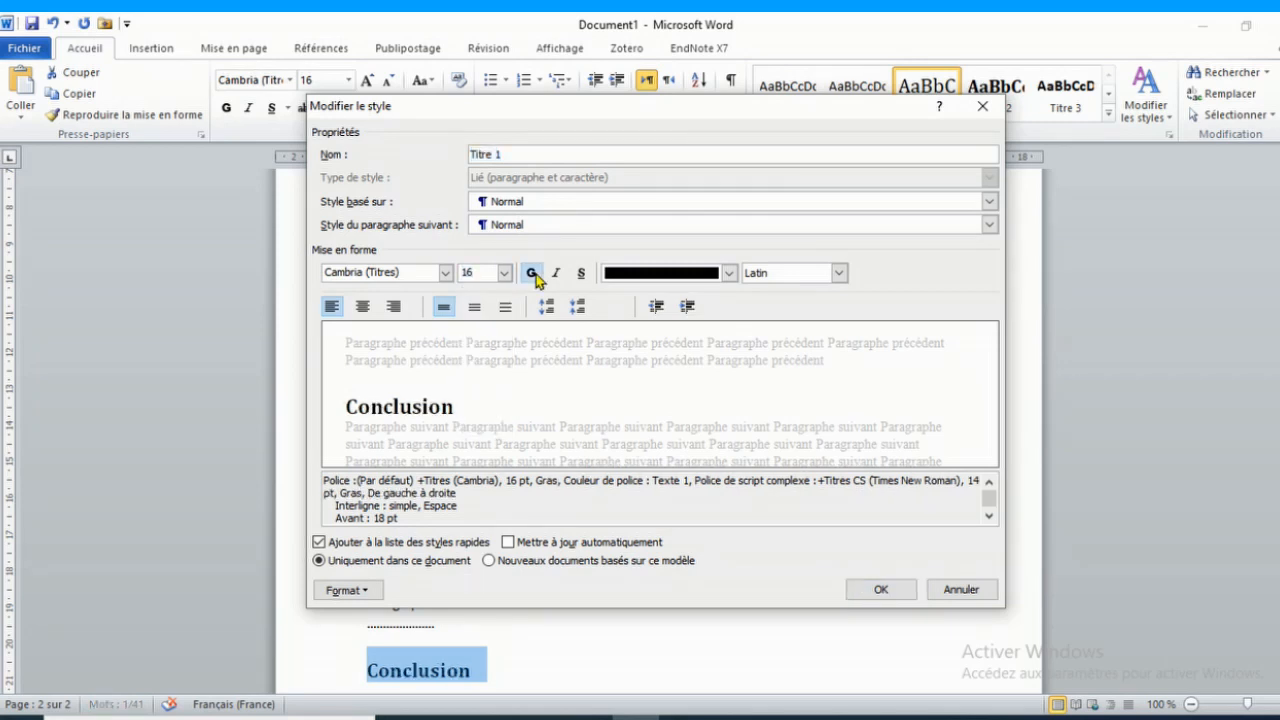
{"action": "left_click", "coordinate": [729, 273]}
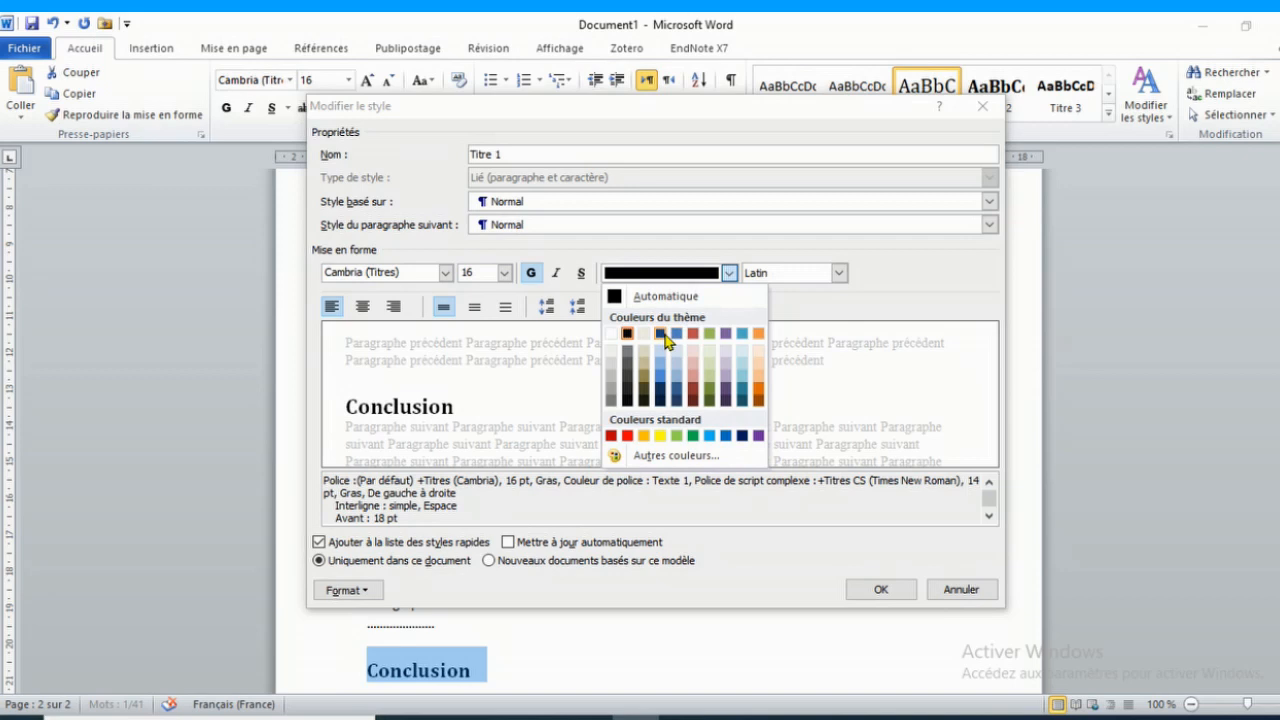
{"action": "left_click", "coordinate": [643, 297]}
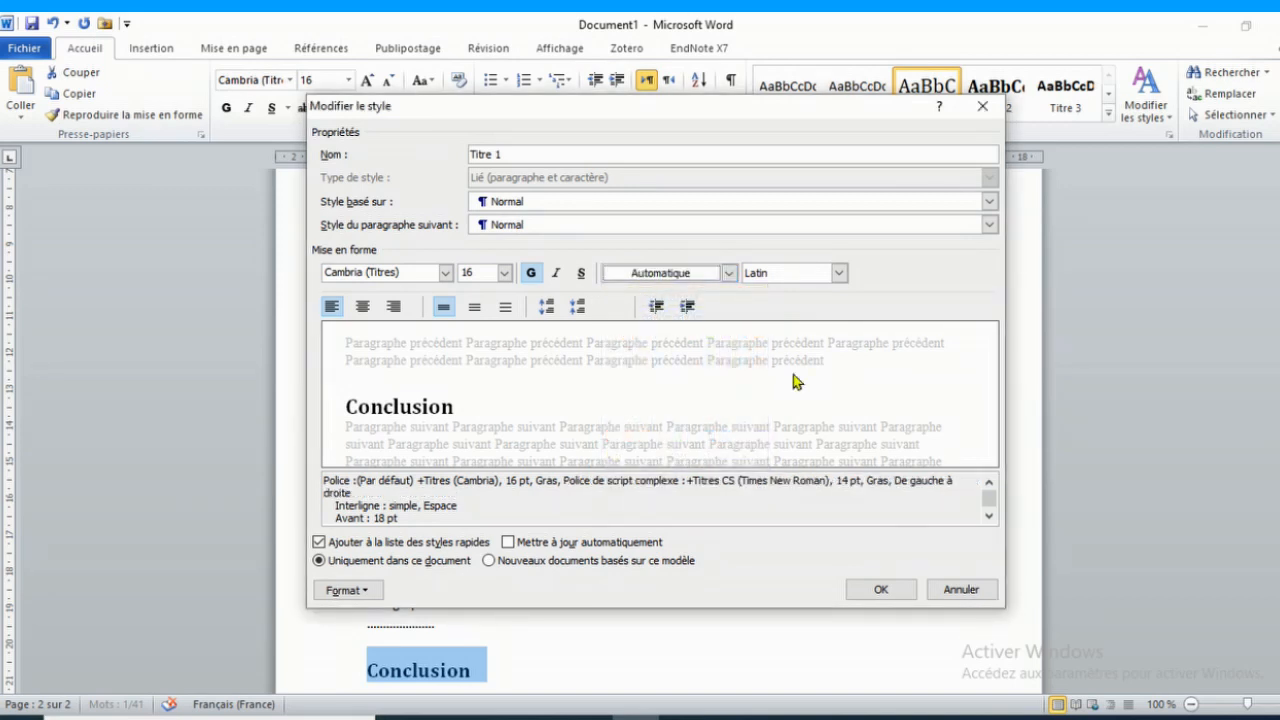
{"action": "left_click", "coordinate": [879, 589]}
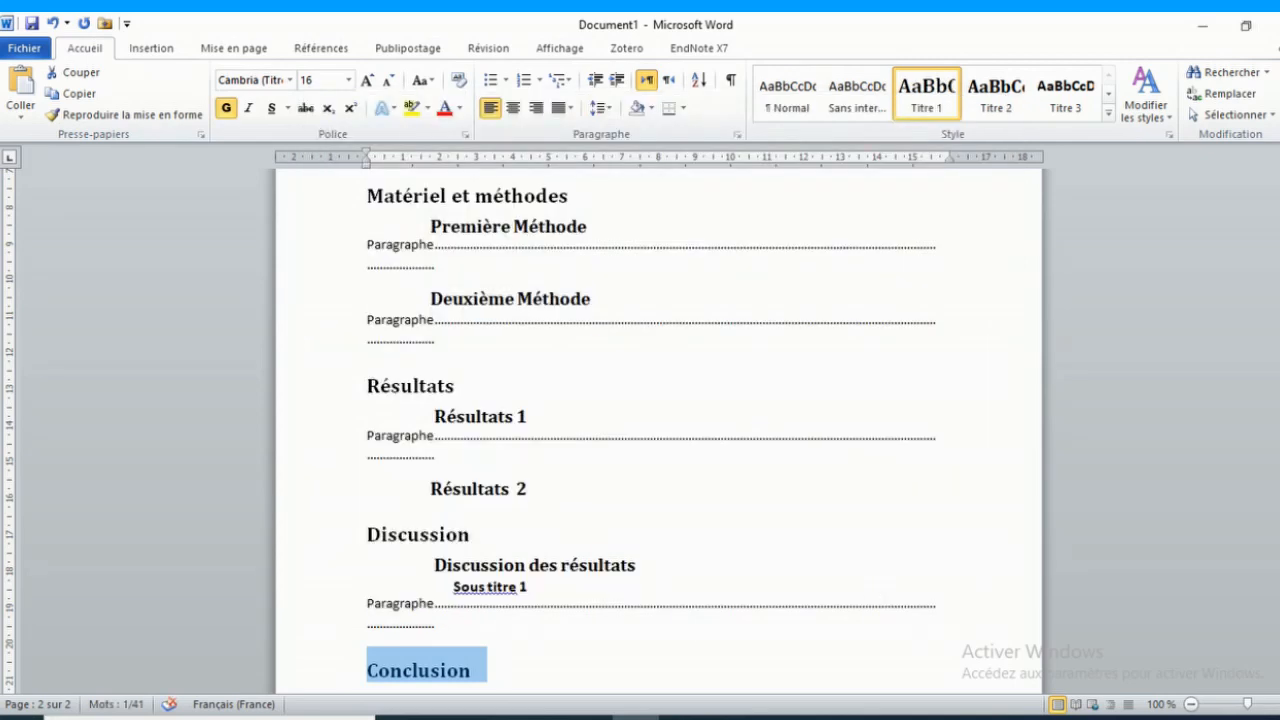
Insert the predefined table of contents "Table automatique 2" on the blank first page.
{"action": "scroll", "coordinate": [875, 590], "scroll_direction": "up", "scroll_amount": 6}
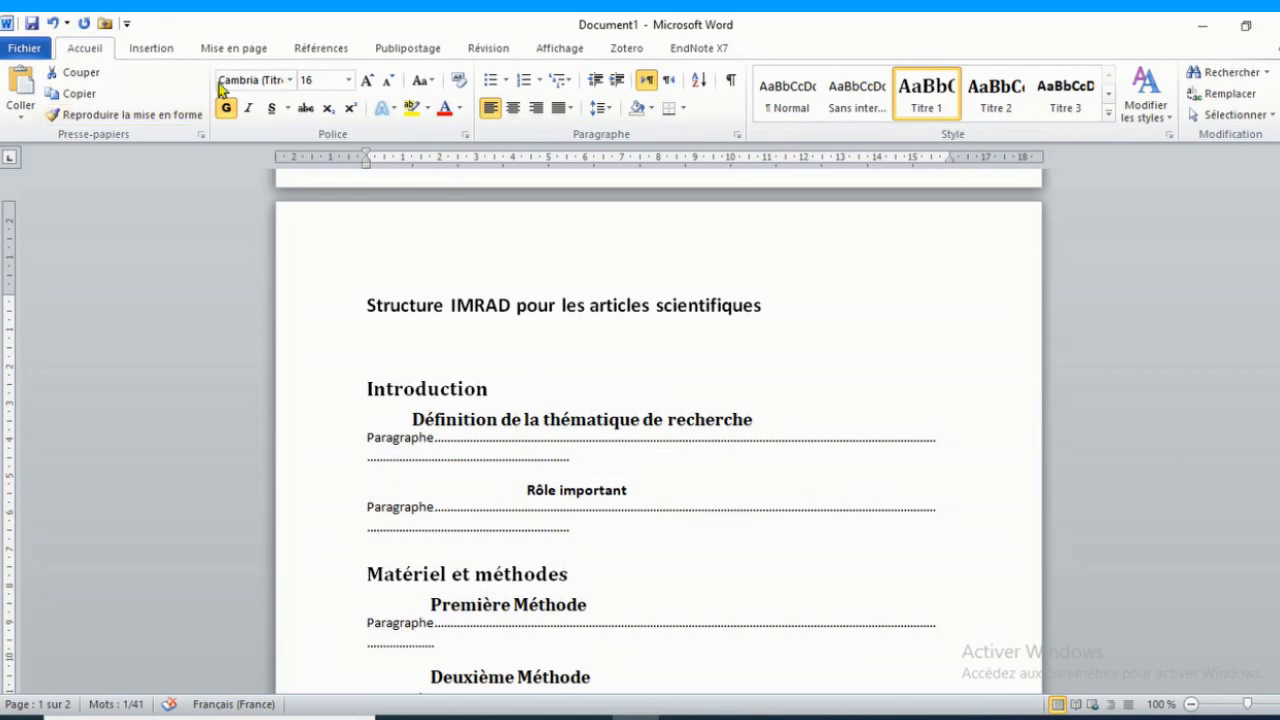
{"action": "left_click", "coordinate": [318, 48]}
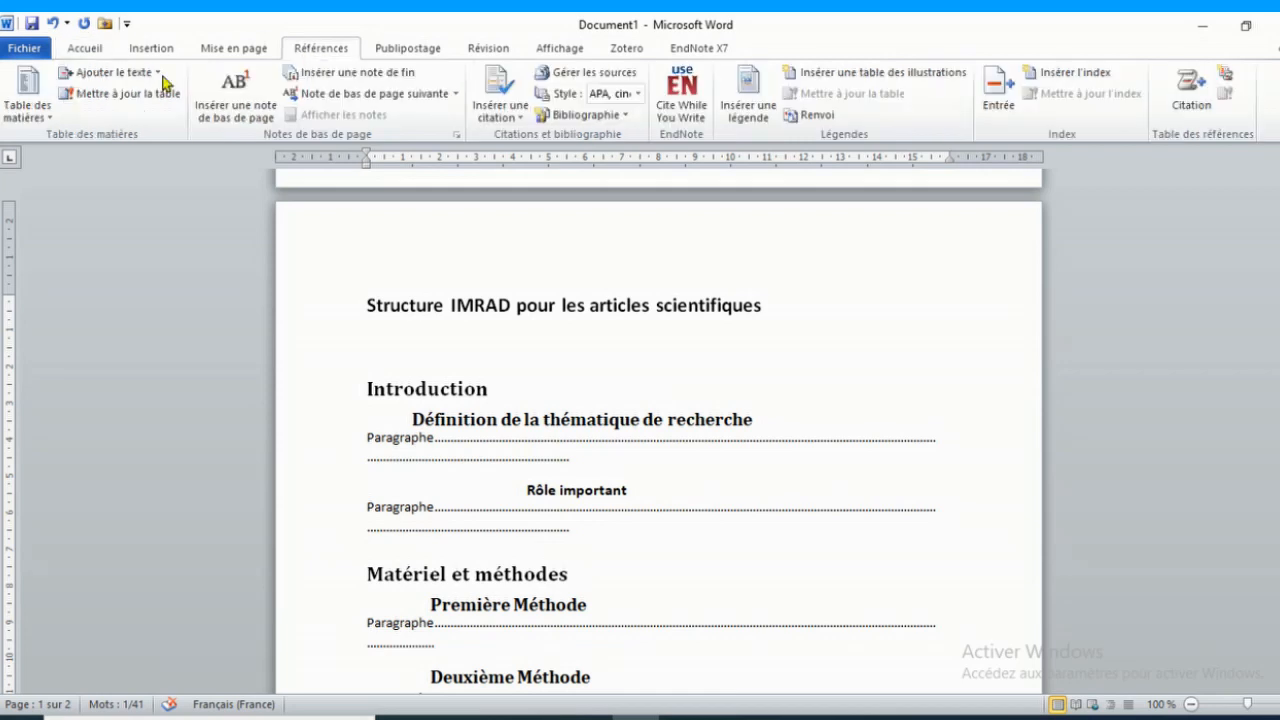
{"action": "left_click_drag", "start_coordinate": [1279, 445], "coordinate": [1279, 205]}
{"action": "left_click", "coordinate": [426, 345]}
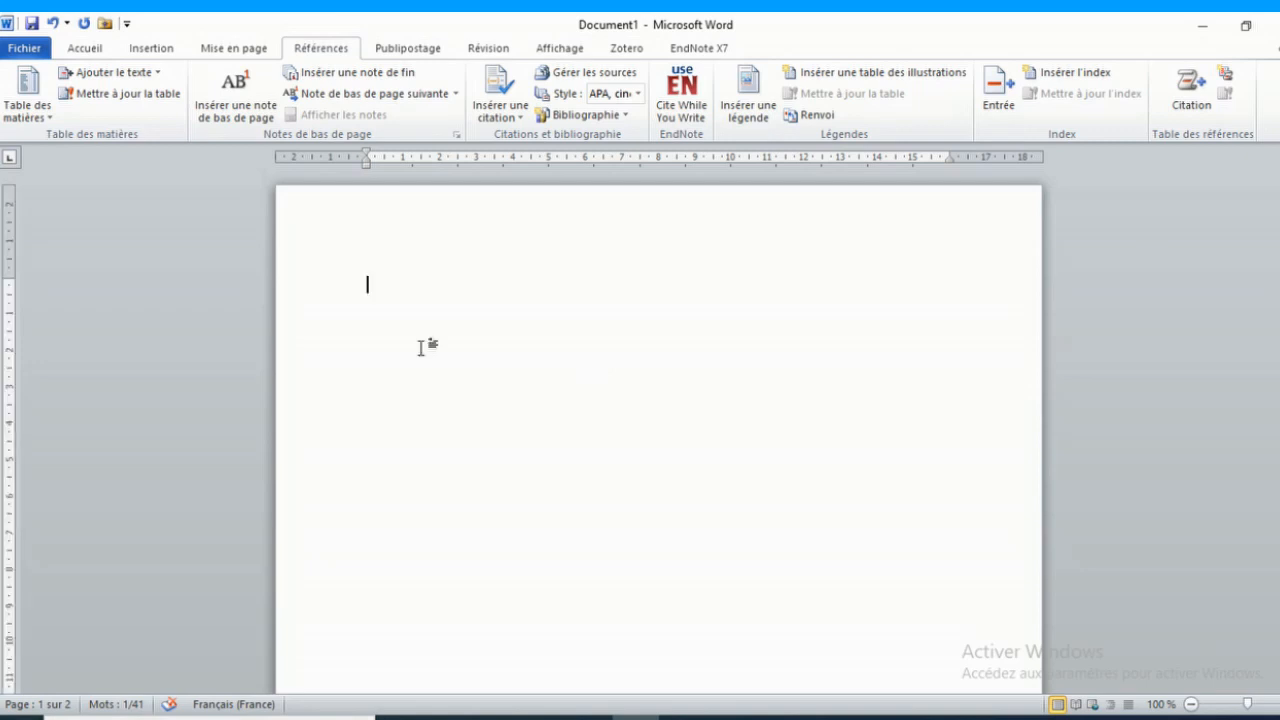
{"action": "left_click", "coordinate": [17, 120]}
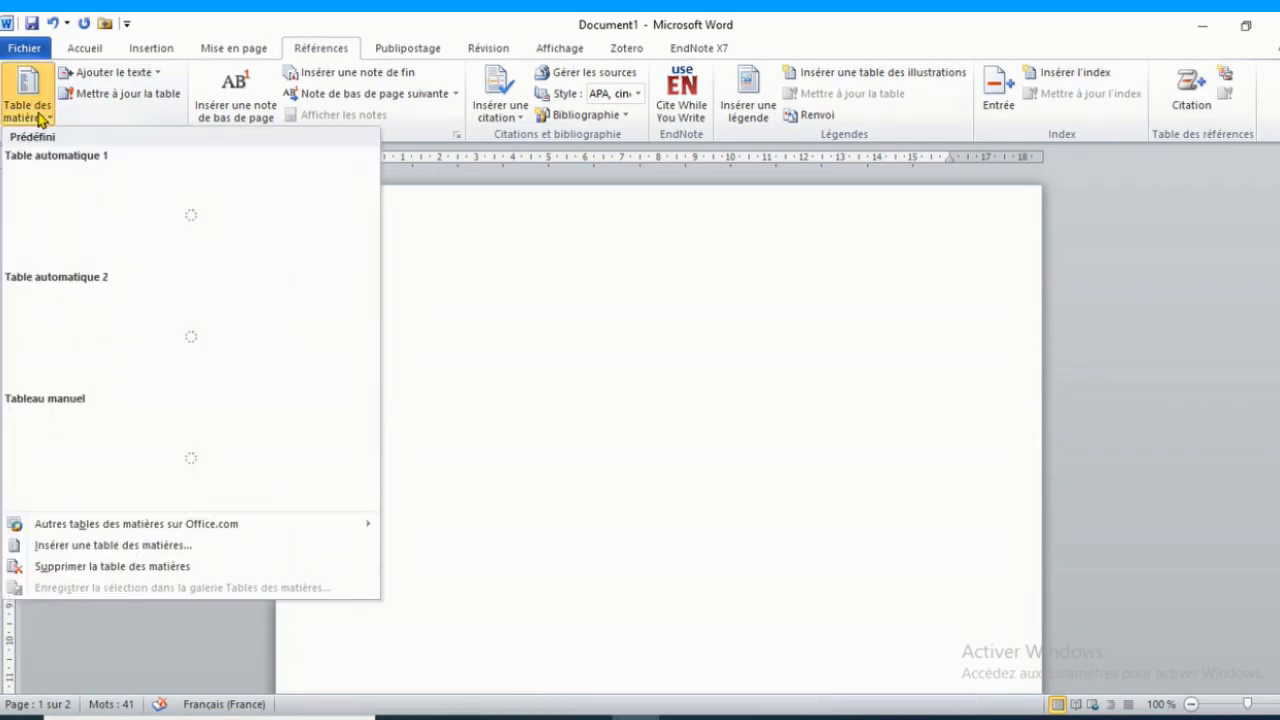
{"action": "left_click", "coordinate": [128, 298]}
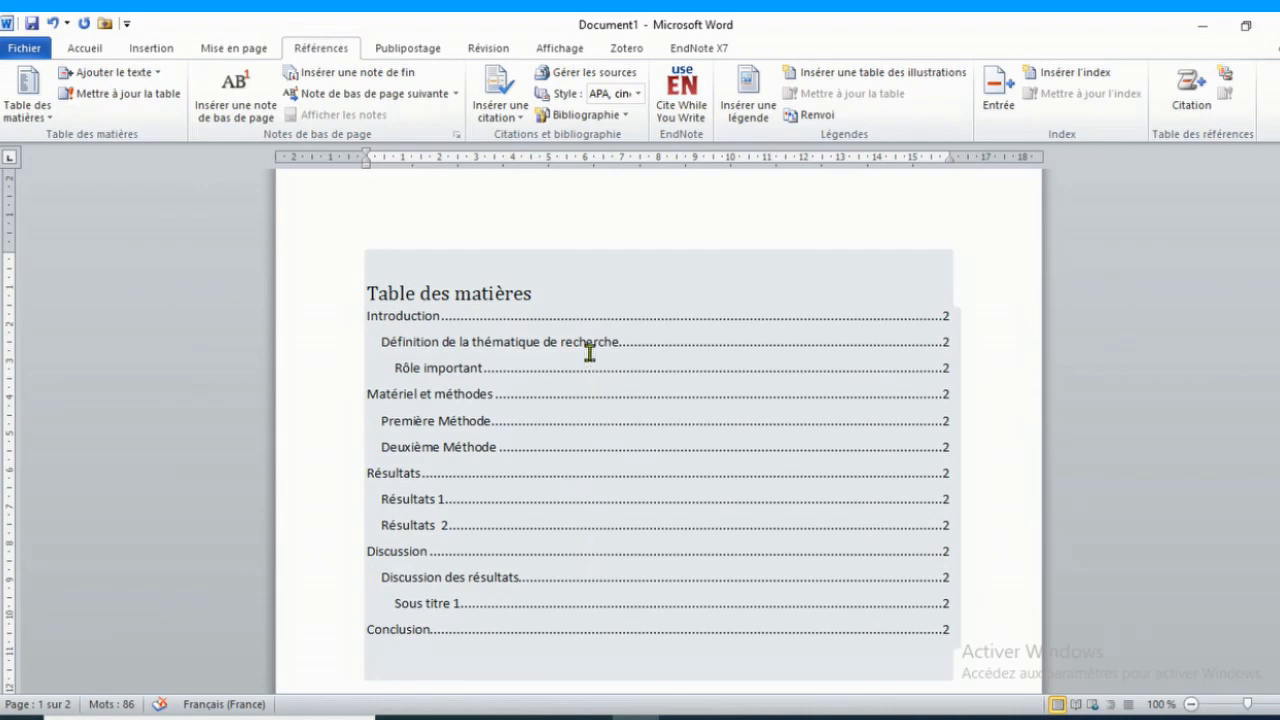
Delete the "Sous titre 1" subheading from the Discussion section.
{"action": "left_click_drag", "start_coordinate": [1278, 236], "coordinate": [1278, 568]}
{"action": "left_click", "coordinate": [563, 414]}
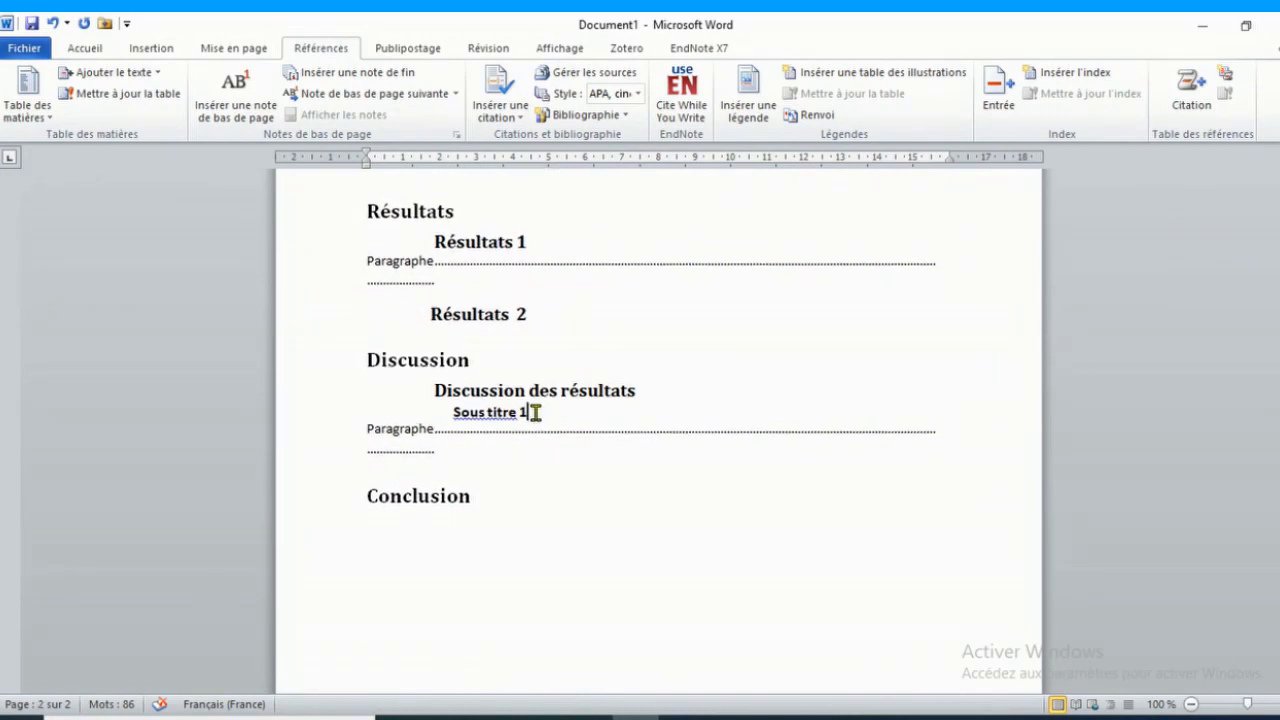
{"action": "left_click_drag", "start_coordinate": [531, 412], "coordinate": [460, 412]}
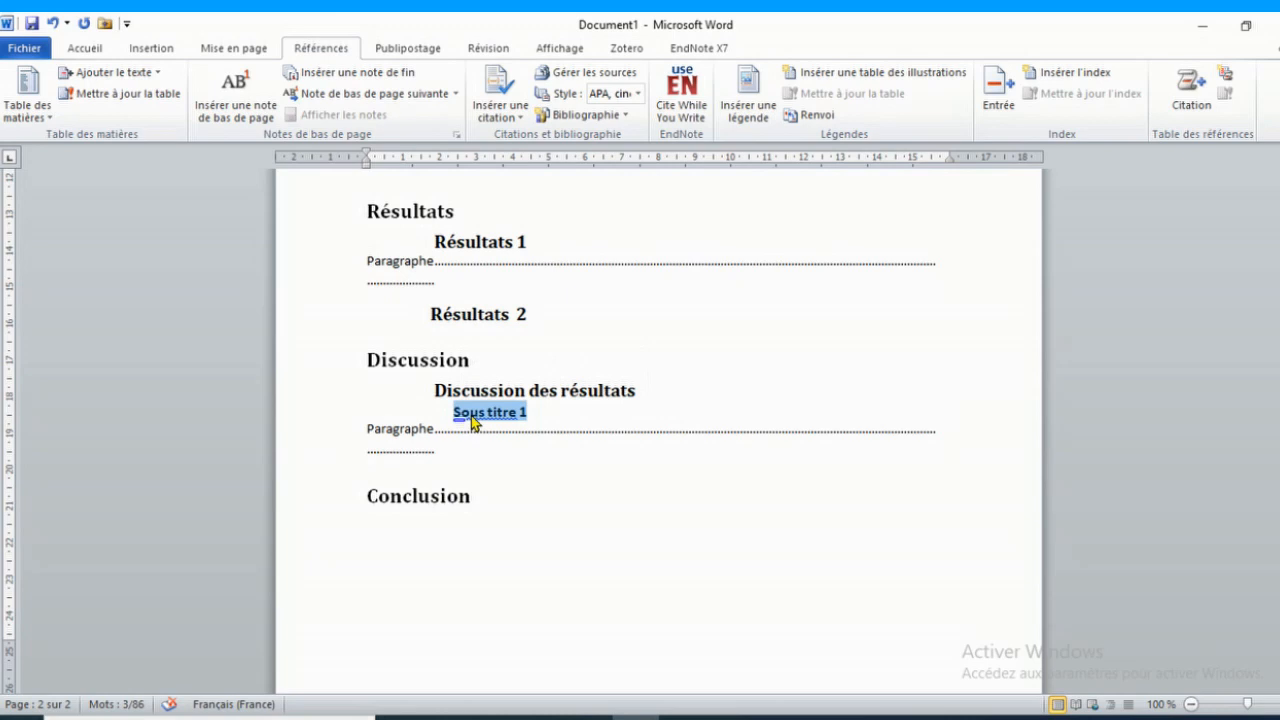
{"action": "key", "text": "Delete"}
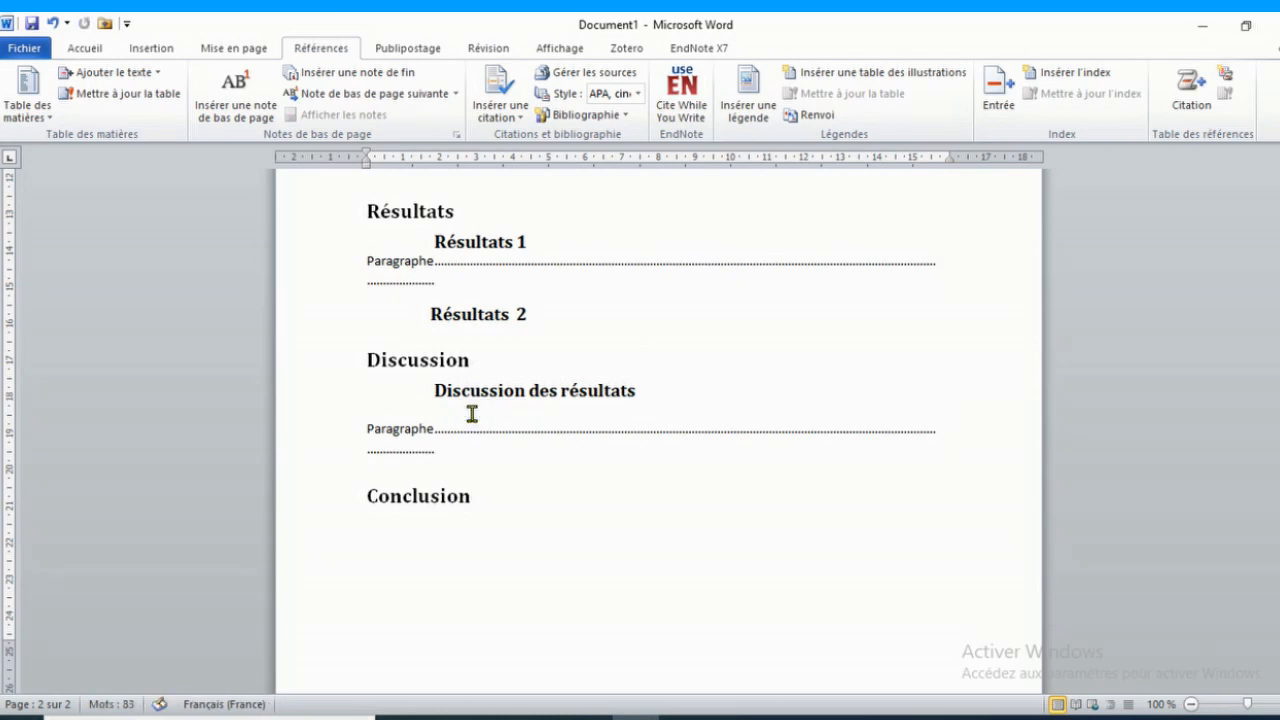
Return to the table of contents on the first page and place the cursor inside it.
{"action": "left_click_drag", "start_coordinate": [1279, 565], "coordinate": [1279, 238]}
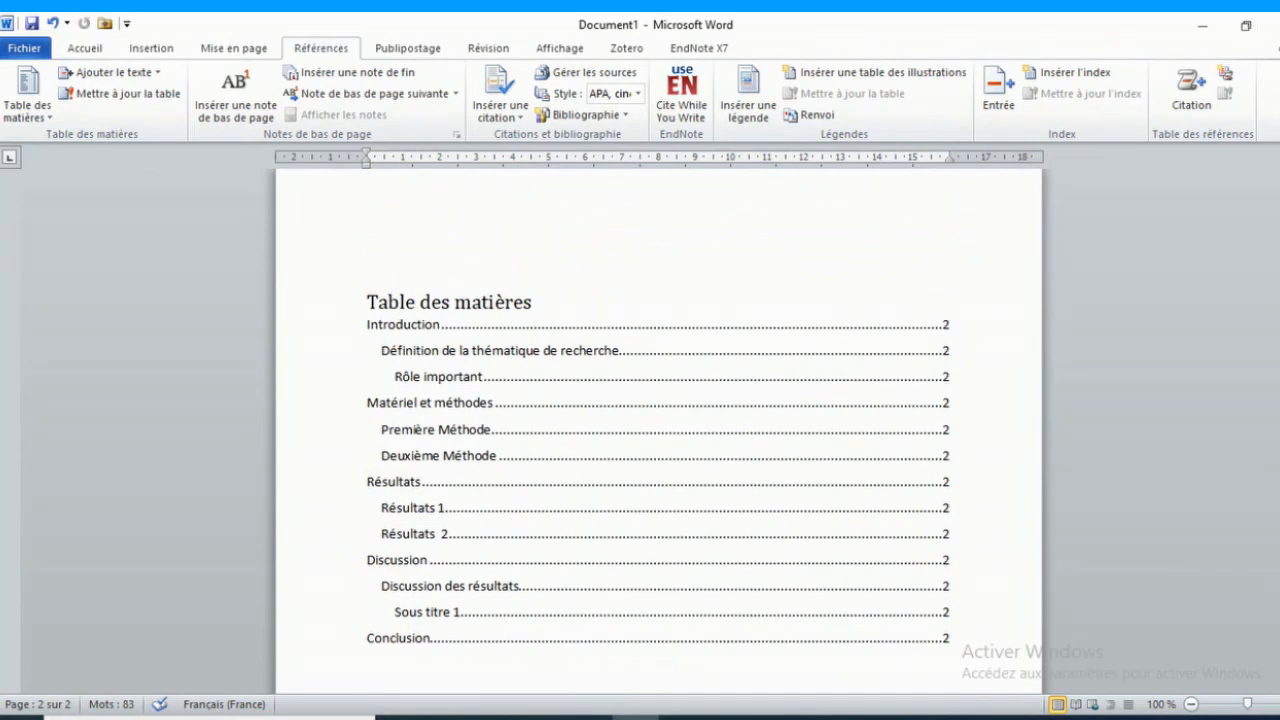
{"action": "left_click", "coordinate": [675, 370]}
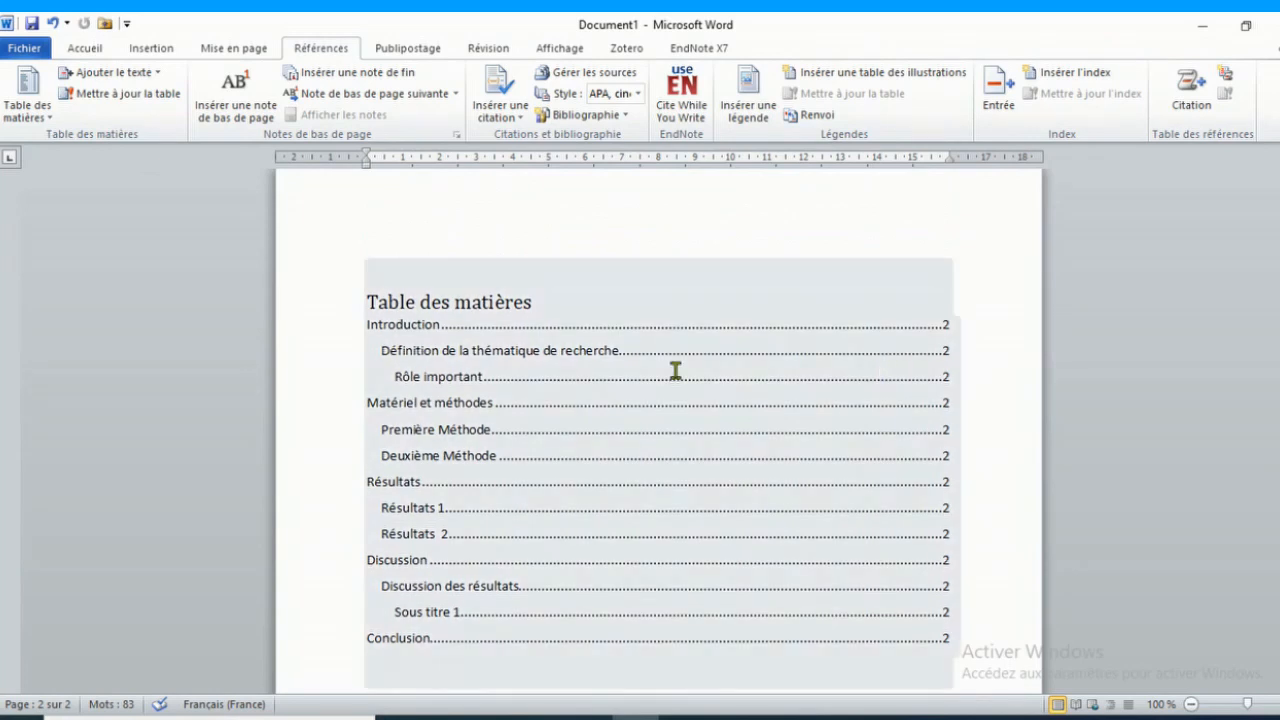